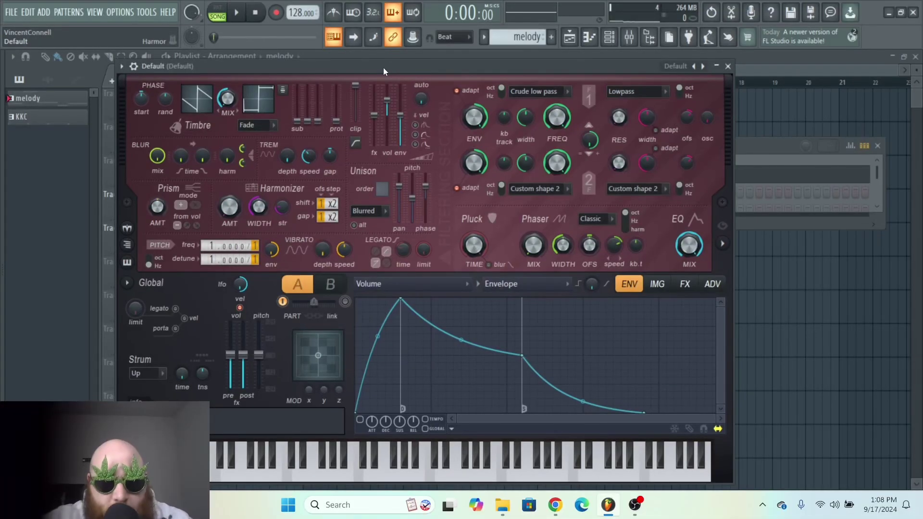
# Look through the synth's effects and image pages, ending on the envelope page.
pyautogui.moveTo(383, 67); pyautogui.dragTo(412, 76)
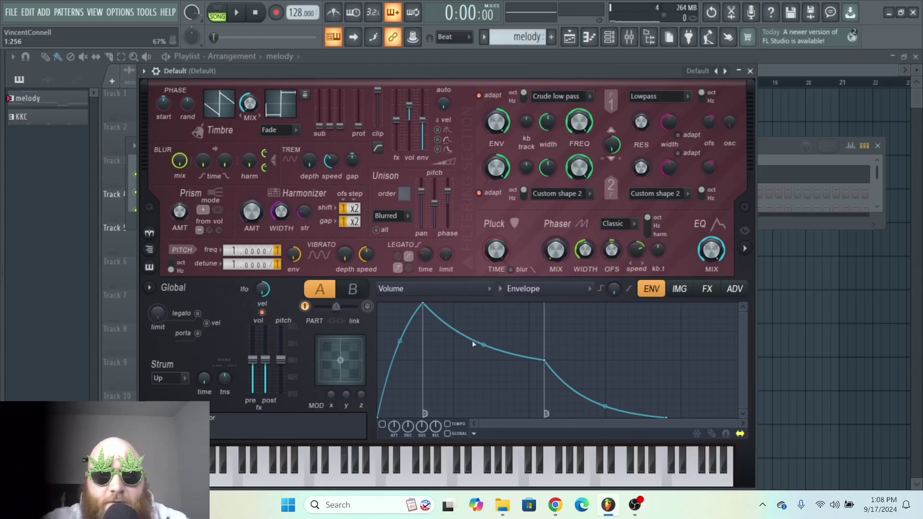
pyautogui.click(708, 290)
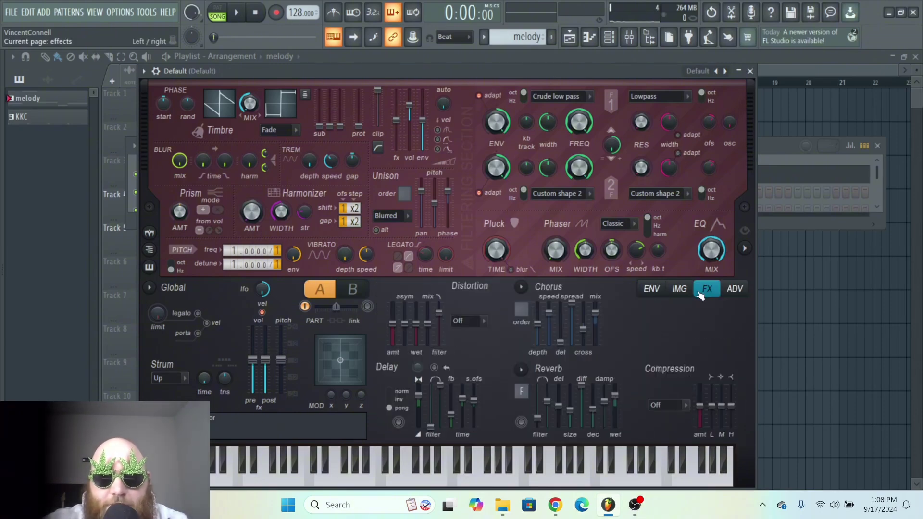
pyautogui.click(679, 290)
pyautogui.click(653, 289)
pyautogui.click(706, 290)
pyautogui.click(660, 291)
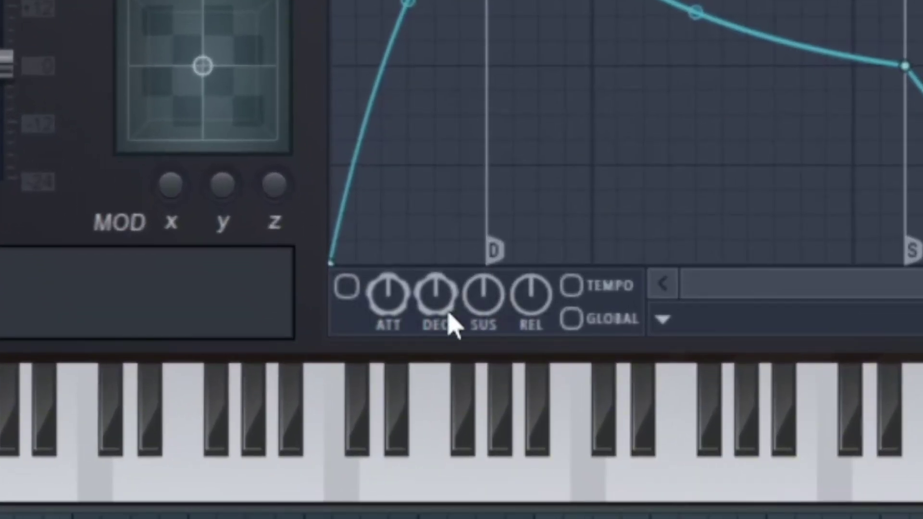
# Enable Harmor's volume envelope and play the melody through it.
pyautogui.click(355, 288)
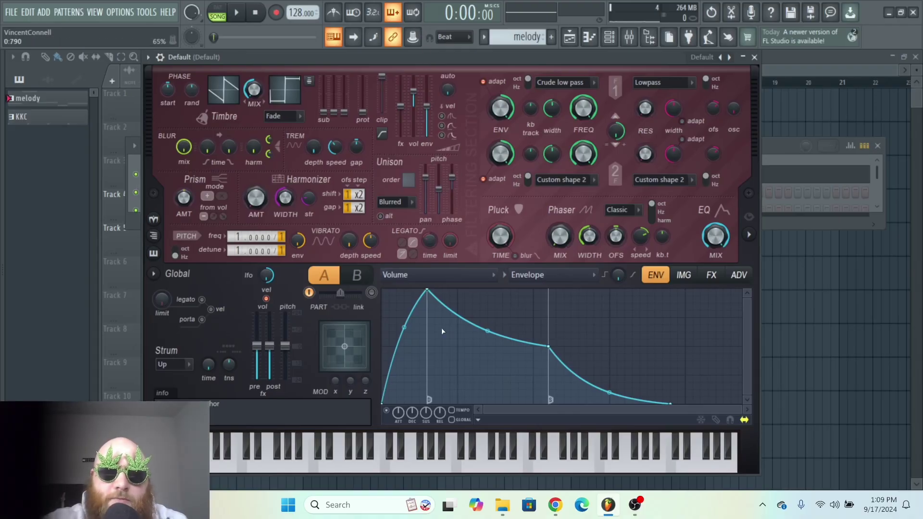
pyautogui.moveTo(429, 59); pyautogui.dragTo(433, 58)
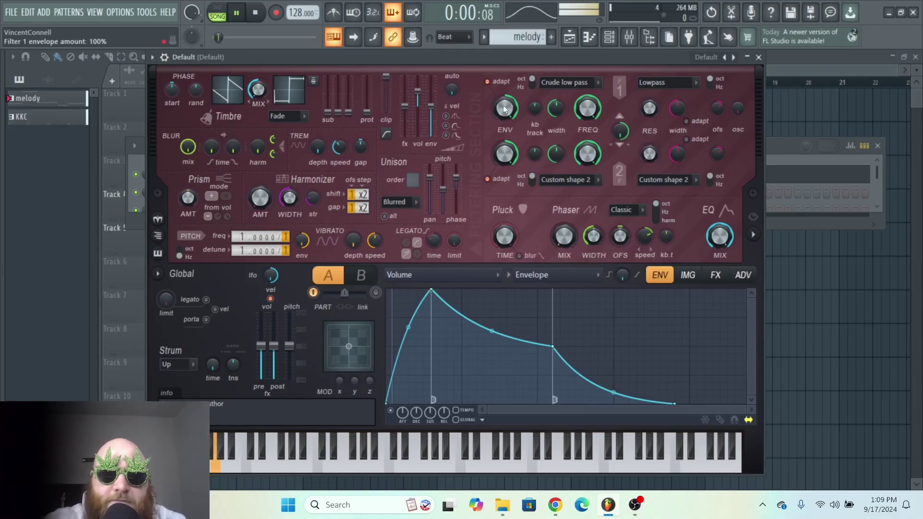
pyautogui.press('space')
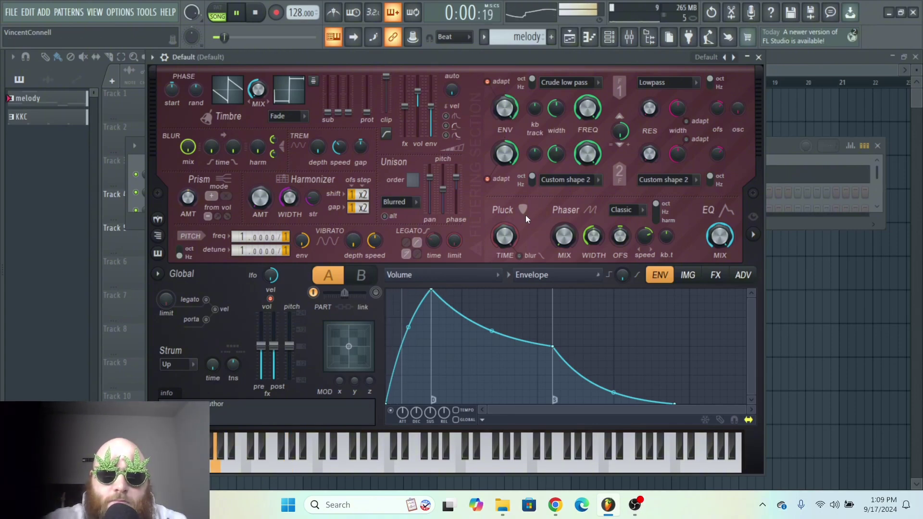
# Try different release amounts and reshape the volume envelope to an instant attack with a short decay down to silence.
pyautogui.moveTo(443, 412); pyautogui.dragTo(444, 440)
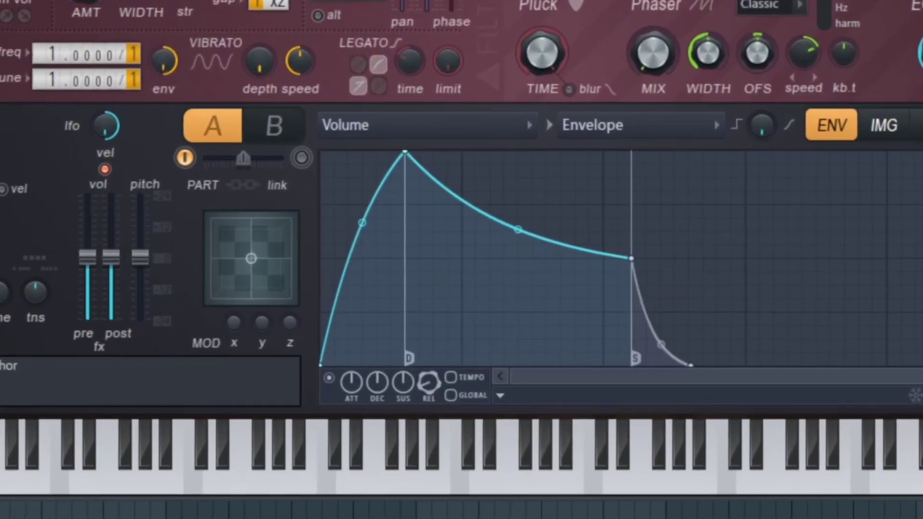
pyautogui.moveTo(428, 385); pyautogui.dragTo(429, 380)
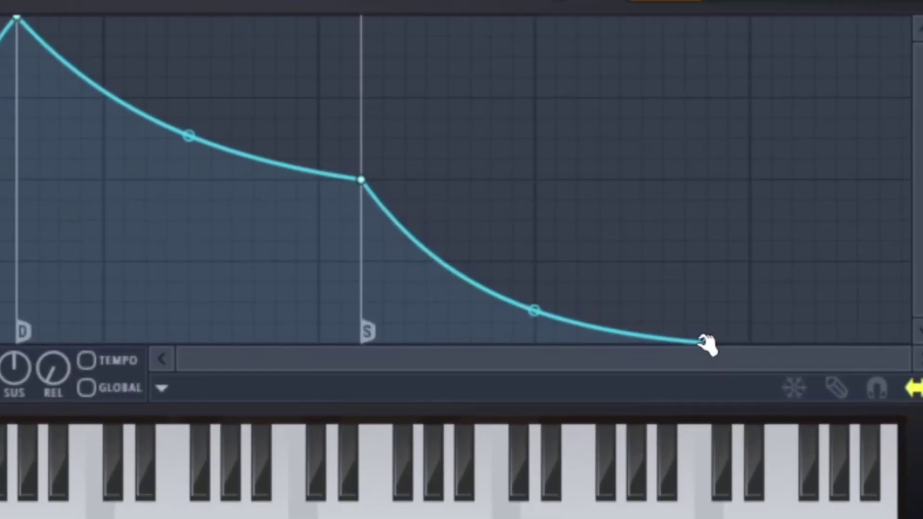
pyautogui.moveTo(703, 343)
pyautogui.mouseDown()
pyautogui.moveTo(712, 344)
pyautogui.moveTo(306, 446)
pyautogui.mouseUp()
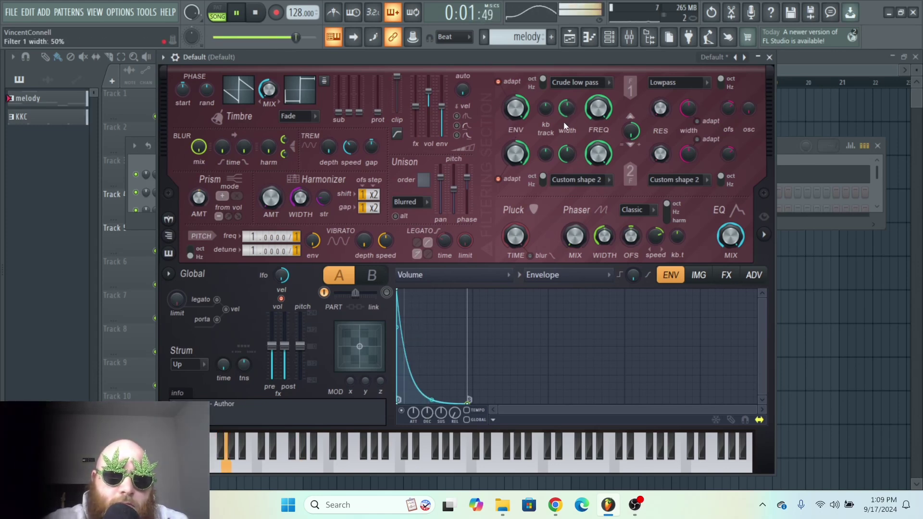
# Turn off the volume envelope, play the melody without it for comparison, and stop playback.
pyautogui.press('space')
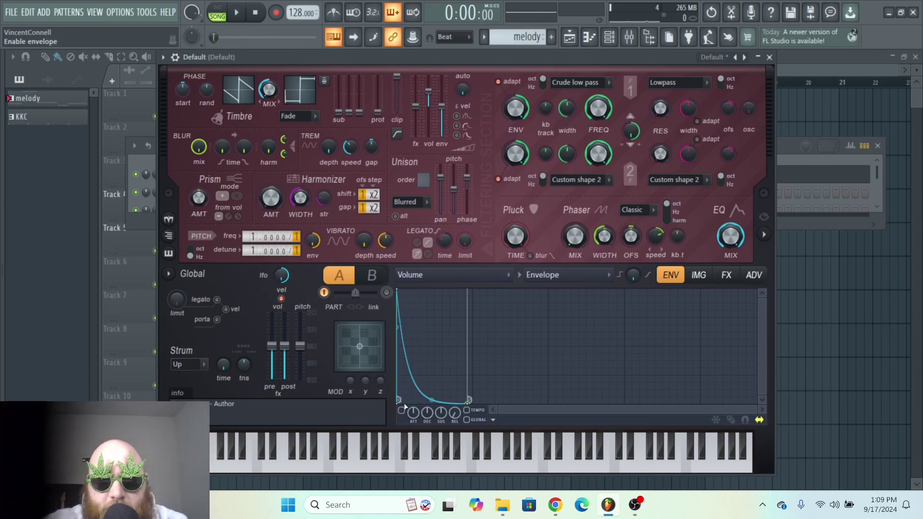
pyautogui.press('space')
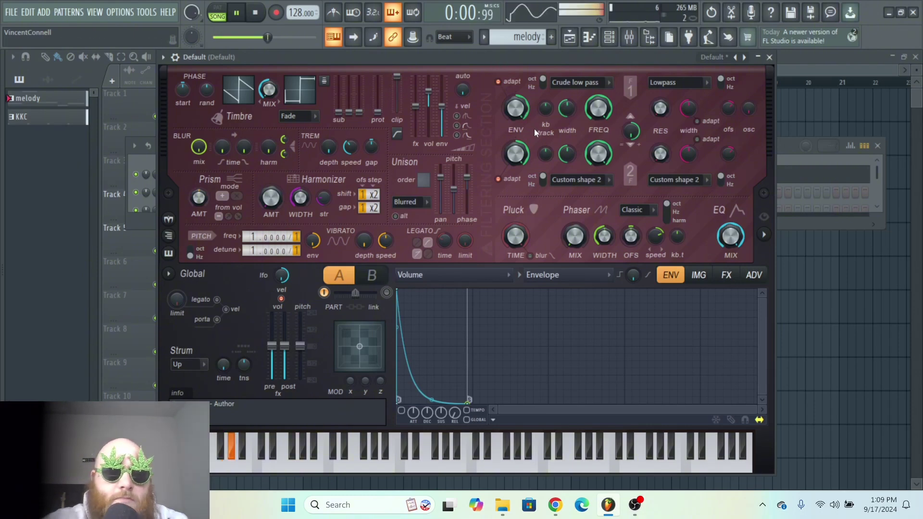
pyautogui.press('space')
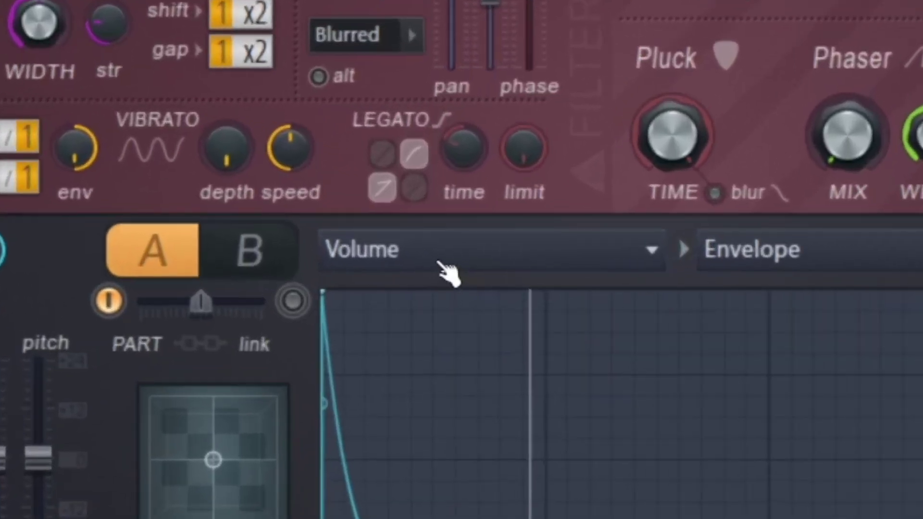
# Look through the envelope's articulation targets and the available filter types for Filter 1.
pyautogui.click(433, 278)
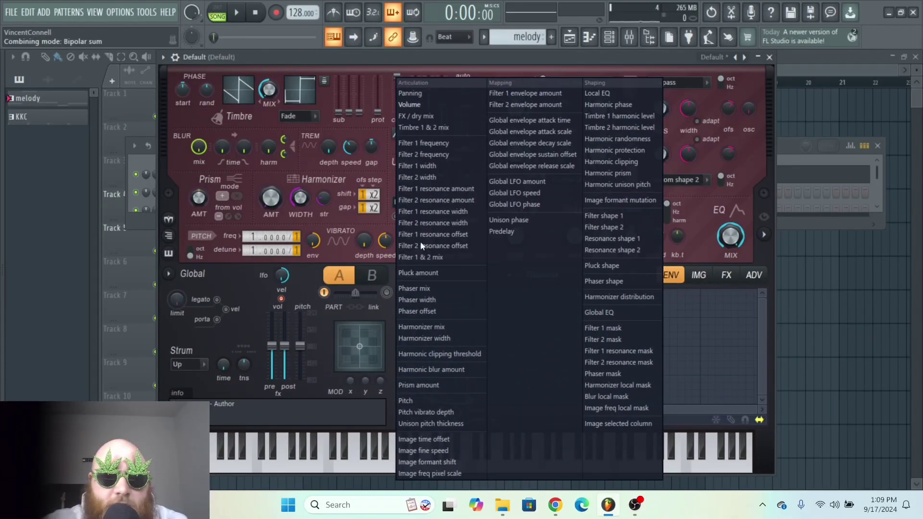
pyautogui.click(489, 59)
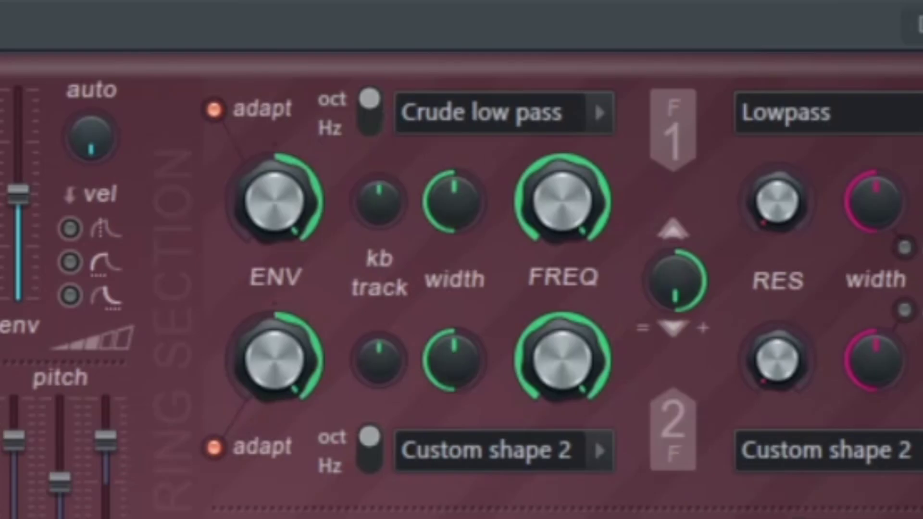
pyautogui.click(471, 126)
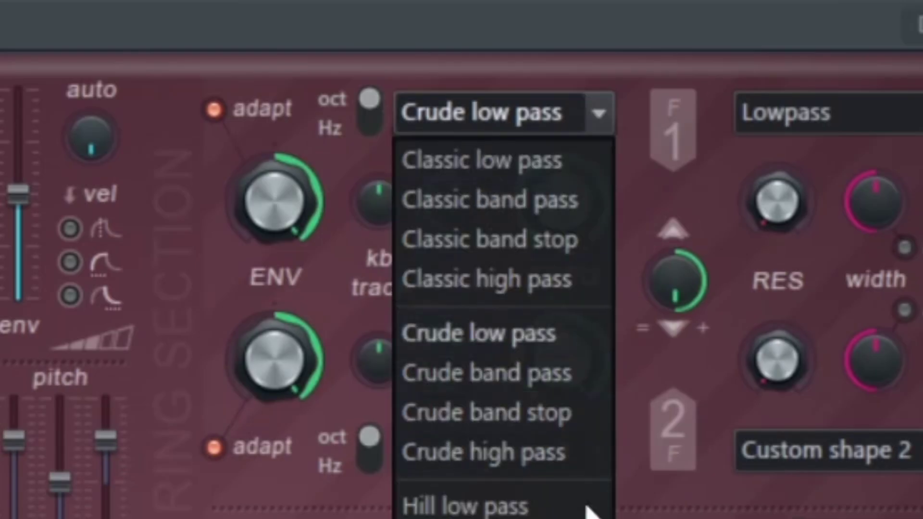
pyautogui.click(528, 131)
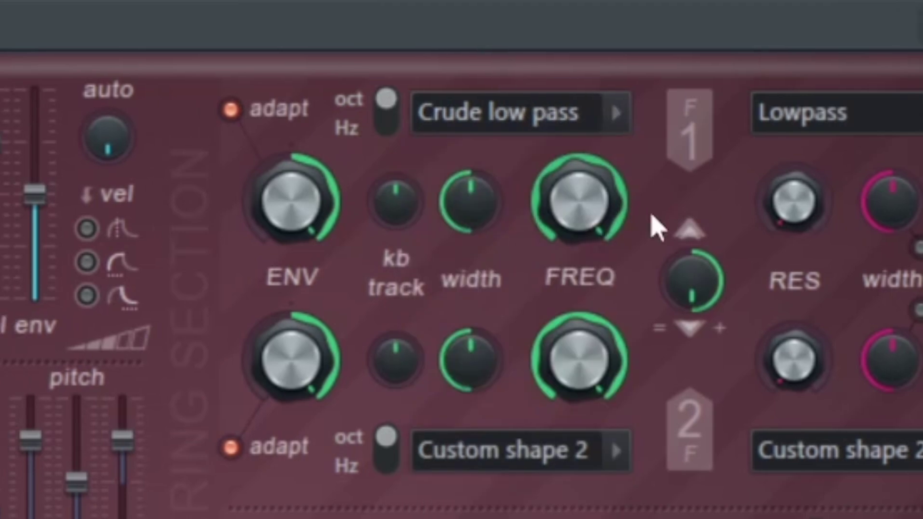
# Try lowering the Filter 1 frequency to about halfway and raise it back to full.
pyautogui.moveTo(562, 199); pyautogui.dragTo(562, 226)
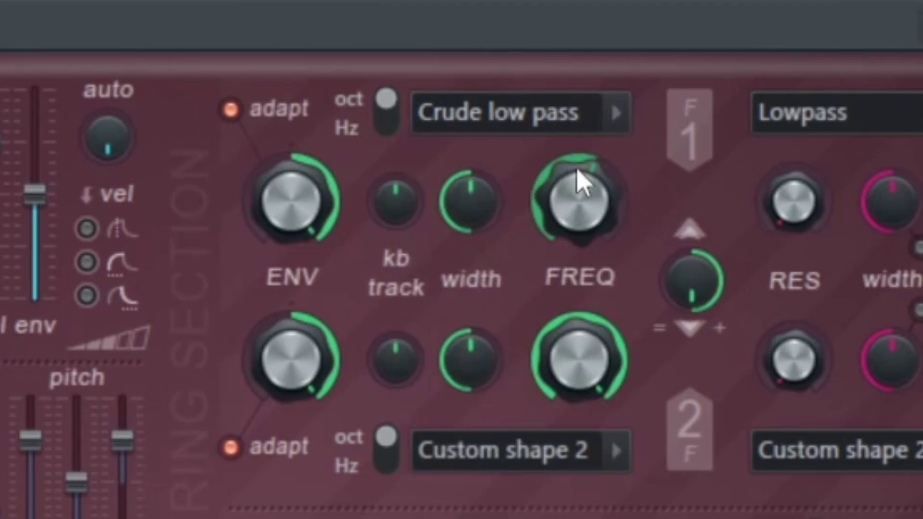
pyautogui.moveTo(577, 200); pyautogui.dragTo(577, 244)
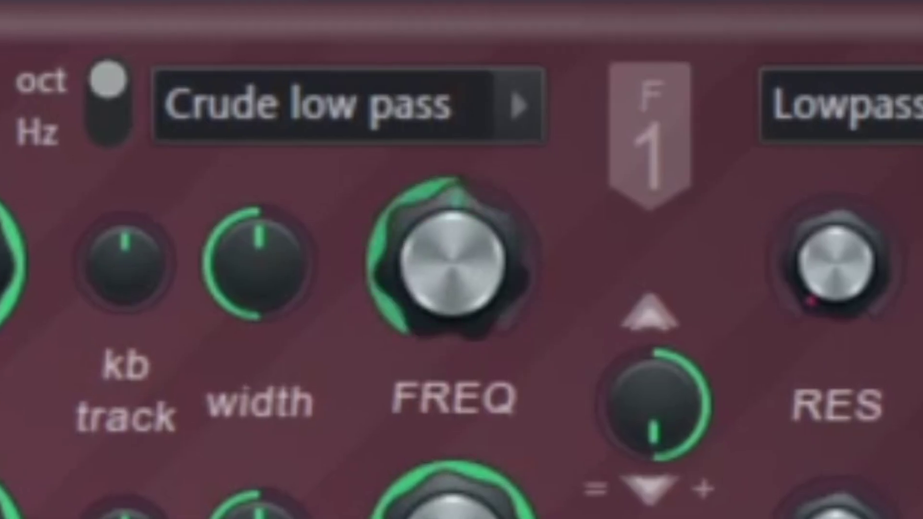
pyautogui.moveTo(448, 261); pyautogui.dragTo(448, 162)
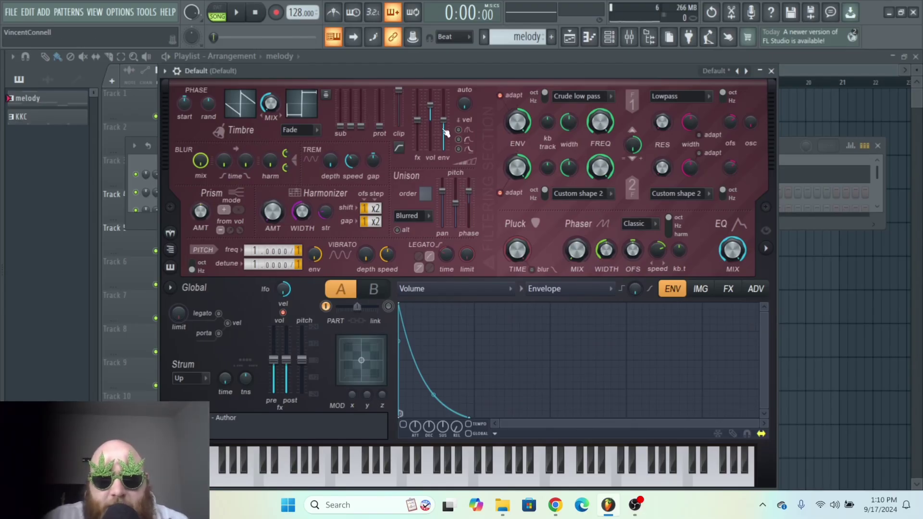
# Open the Filter 1 frequency articulator and shape its envelope into a downward sweep from a high start to the minimum.
pyautogui.rightClick(602, 120)
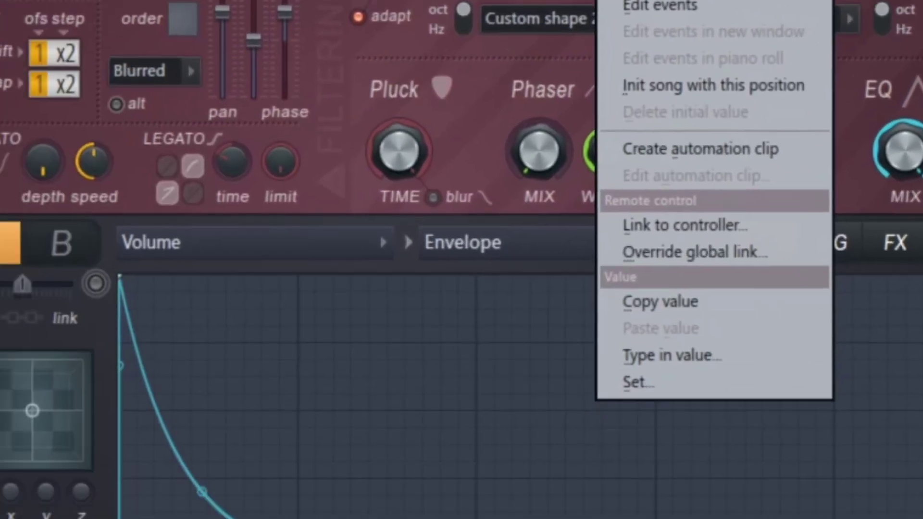
pyautogui.click(660, 1)
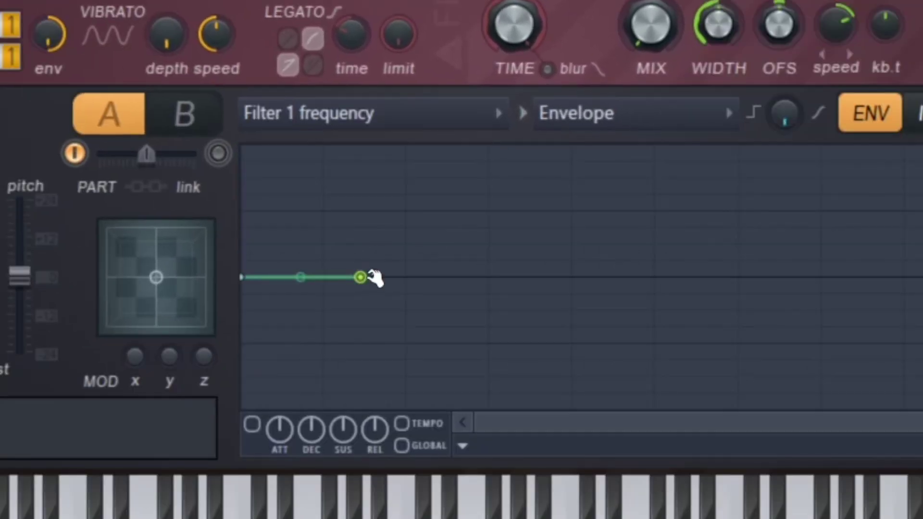
pyautogui.moveTo(374, 278); pyautogui.dragTo(402, 412)
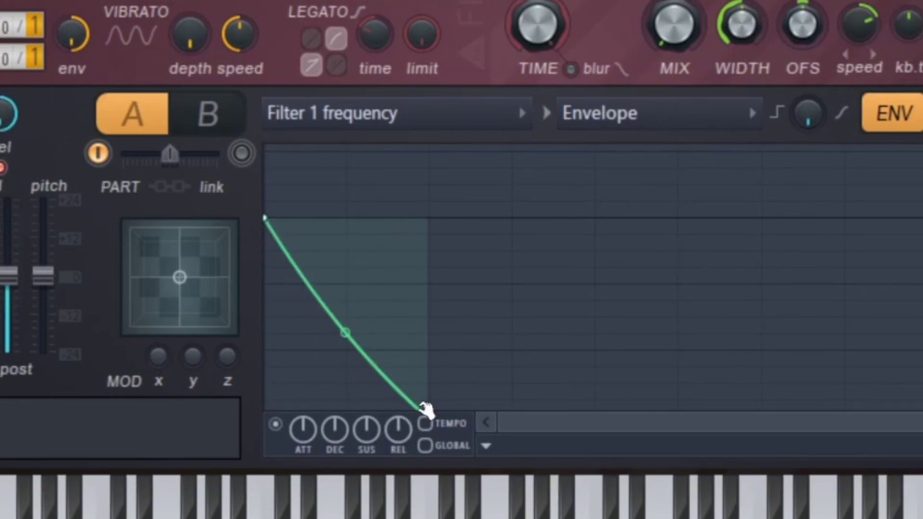
pyautogui.moveTo(429, 410); pyautogui.dragTo(427, 199)
pyautogui.moveTo(346, 274); pyautogui.dragTo(344, 381)
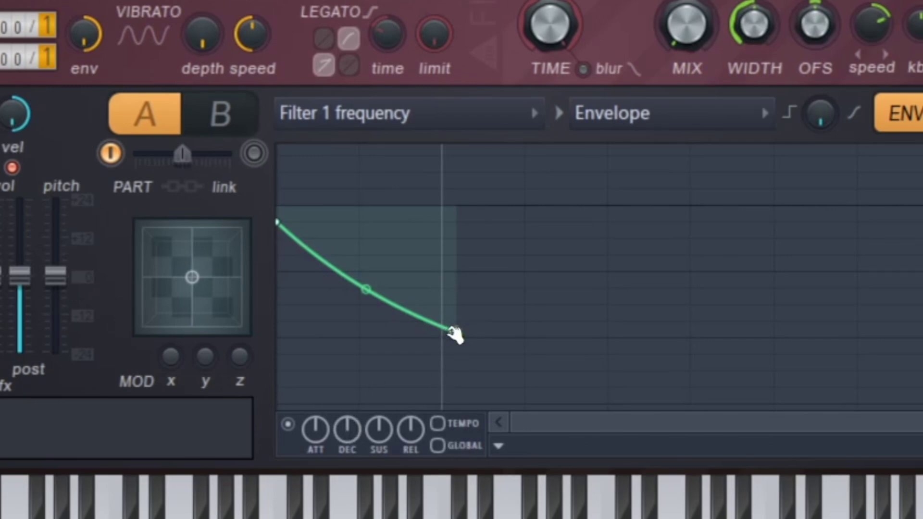
pyautogui.moveTo(454, 333); pyautogui.dragTo(454, 474)
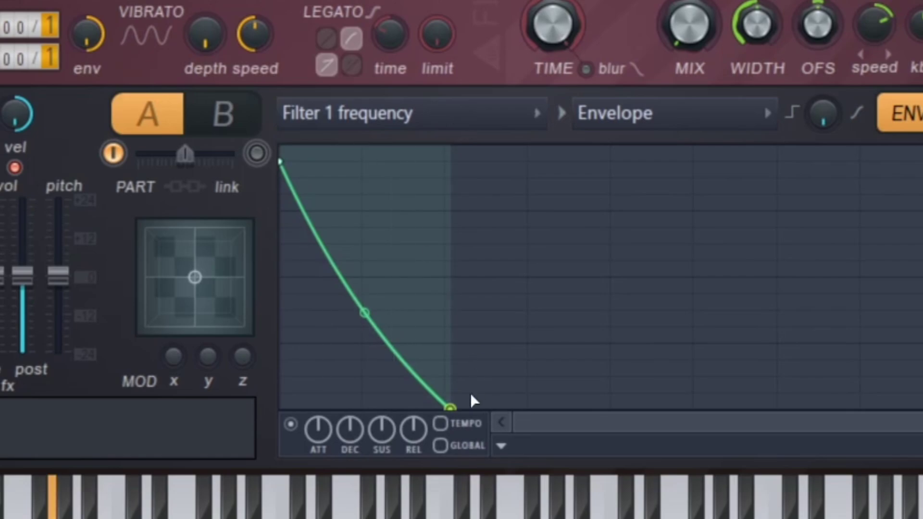
pyautogui.moveTo(471, 396); pyautogui.dragTo(468, 311)
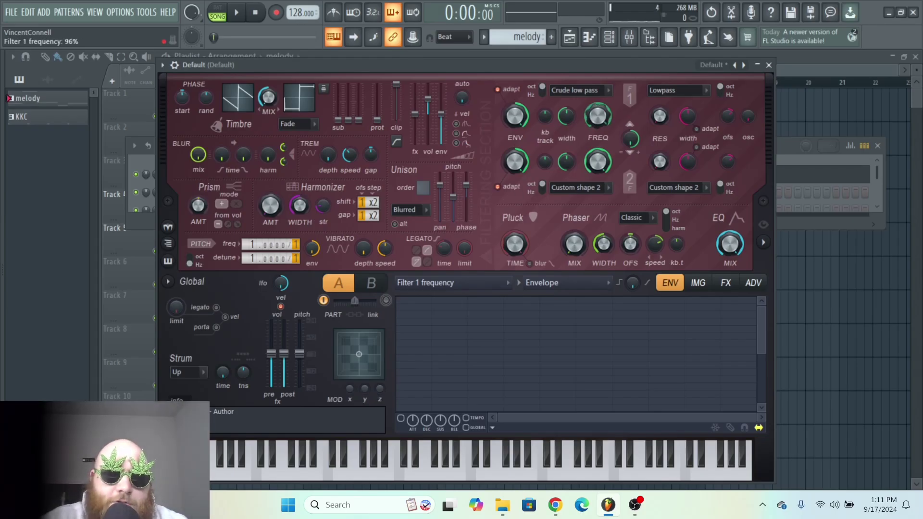
# Try out shorter Pluck times on the sound.
pyautogui.moveTo(568, 71); pyautogui.dragTo(575, 69)
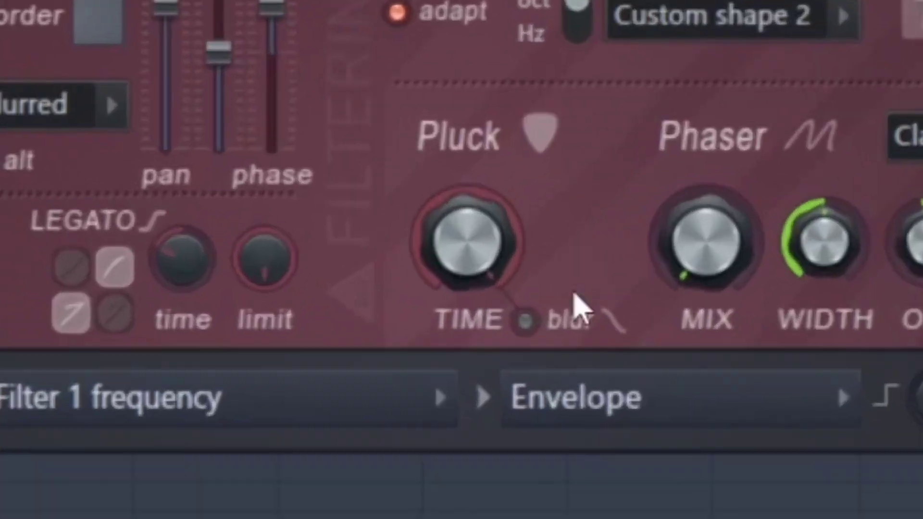
pyautogui.moveTo(522, 243); pyautogui.dragTo(522, 288)
pyautogui.moveTo(446, 234); pyautogui.dragTo(445, 258)
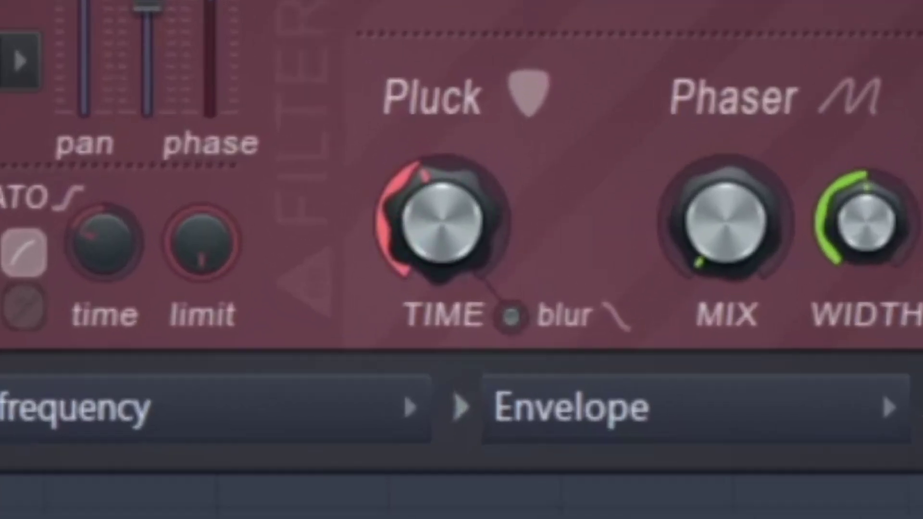
pyautogui.moveTo(442, 223); pyautogui.dragTo(442, 281)
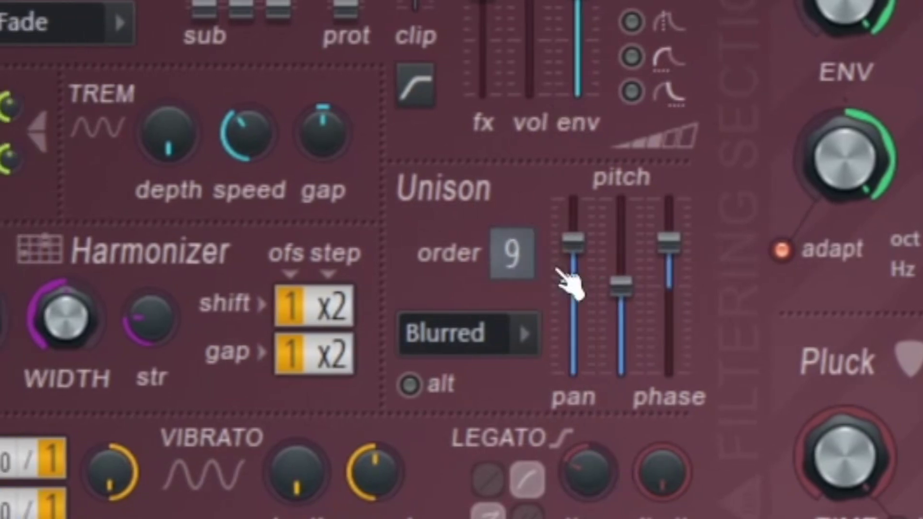
# Try the unison pan and pitch amounts at maximum, minimum and middle with a unison order of 9.
pyautogui.moveTo(574, 222); pyautogui.dragTo(573, 197)
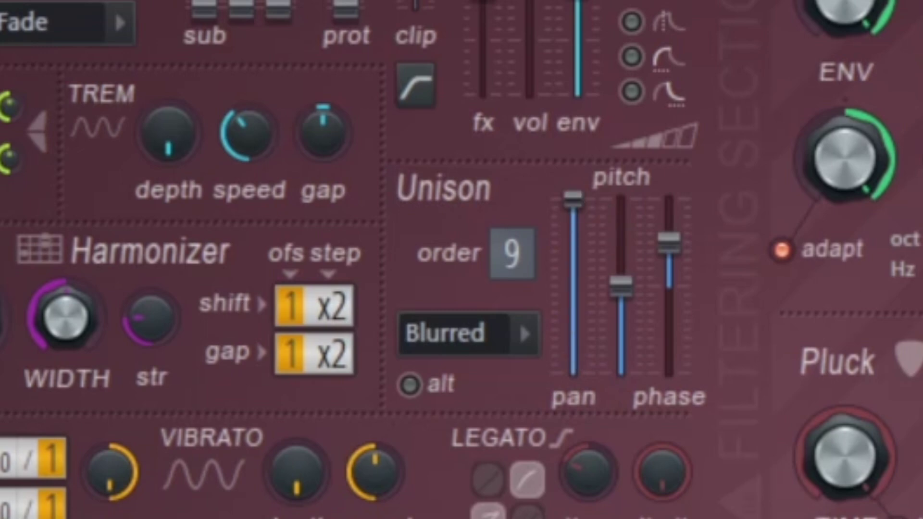
pyautogui.moveTo(573, 197); pyautogui.dragTo(573, 373)
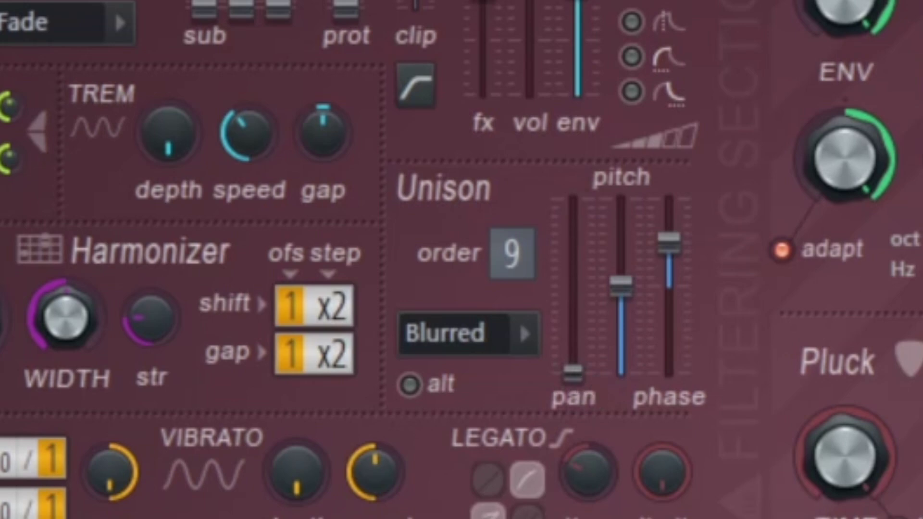
pyautogui.moveTo(573, 326); pyautogui.dragTo(581, 193)
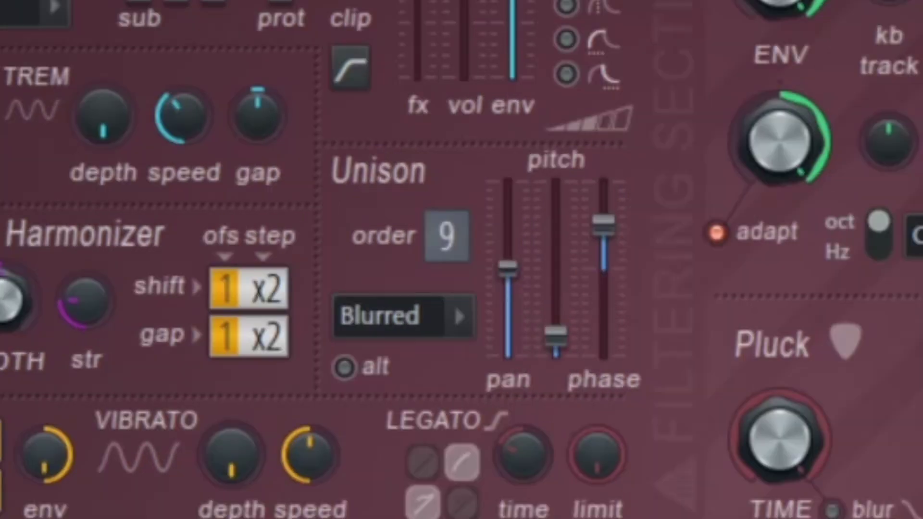
pyautogui.moveTo(557, 330); pyautogui.dragTo(591, 339)
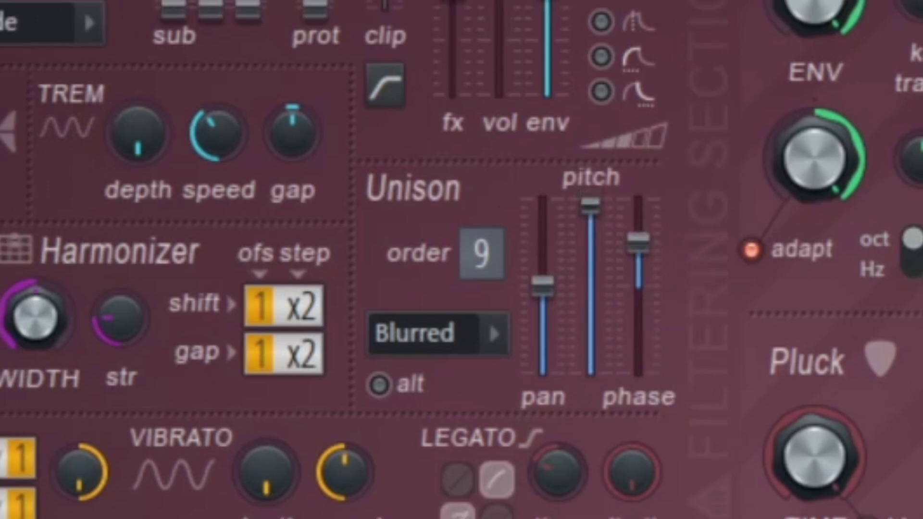
pyautogui.moveTo(590, 205); pyautogui.dragTo(631, 351)
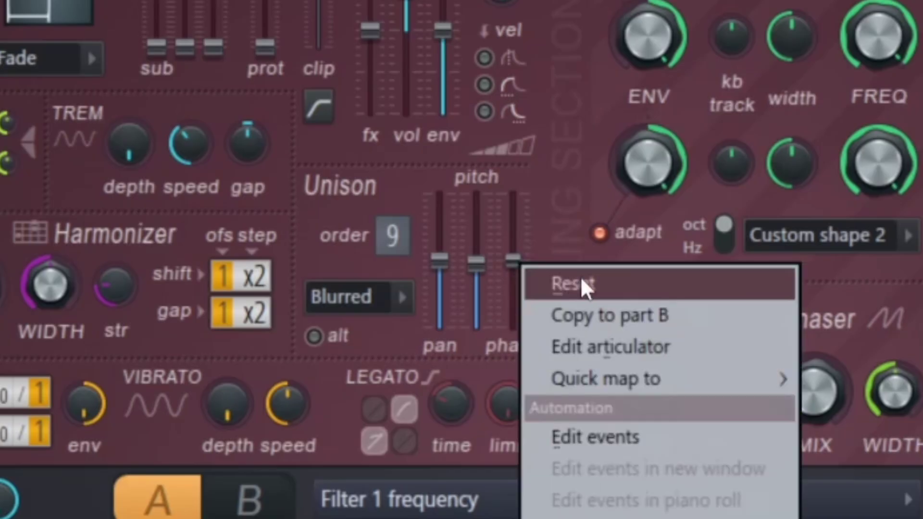
# Reset the unison phase to its default and set the unison type to Classic.
pyautogui.click(583, 279)
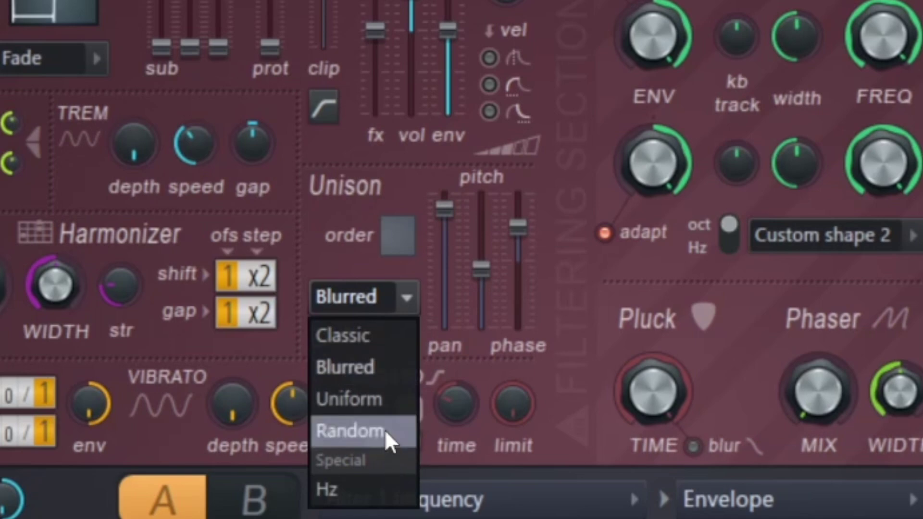
pyautogui.click(342, 335)
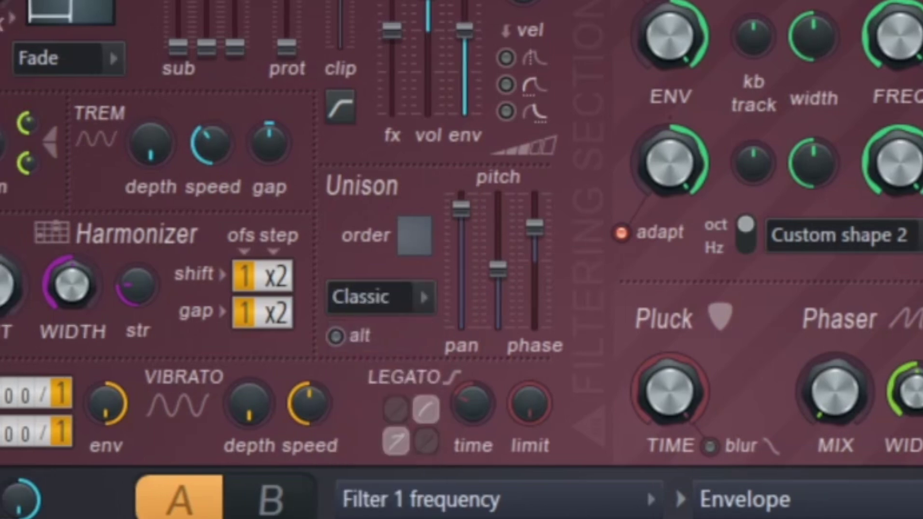
# Try the Blurred and Uniform unison types at order 9, raising the unison pitch amount to compare.
pyautogui.moveTo(411, 235); pyautogui.dragTo(411, 216)
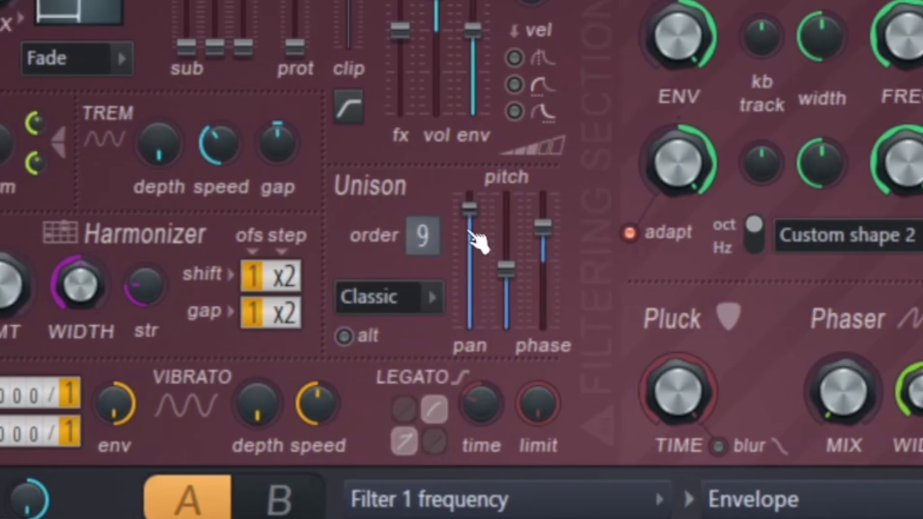
pyautogui.click(423, 297)
pyautogui.click(428, 371)
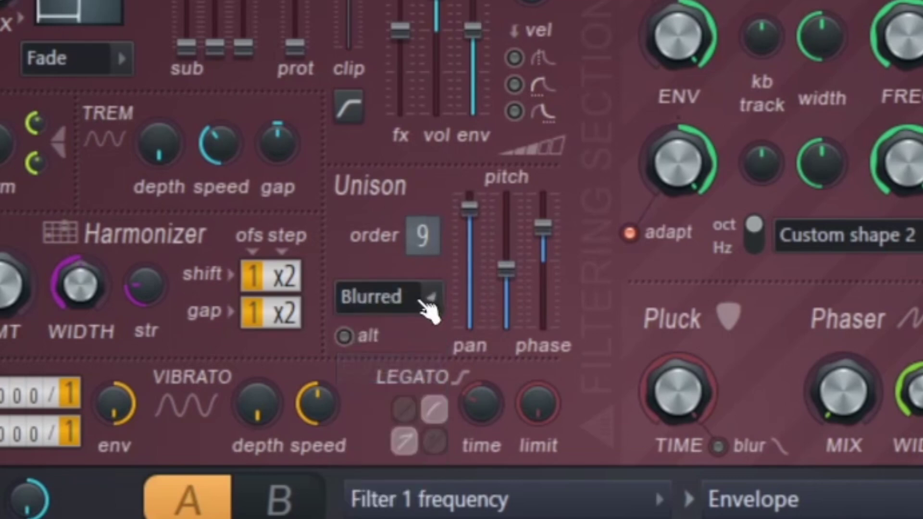
pyautogui.click(423, 297)
pyautogui.click(424, 401)
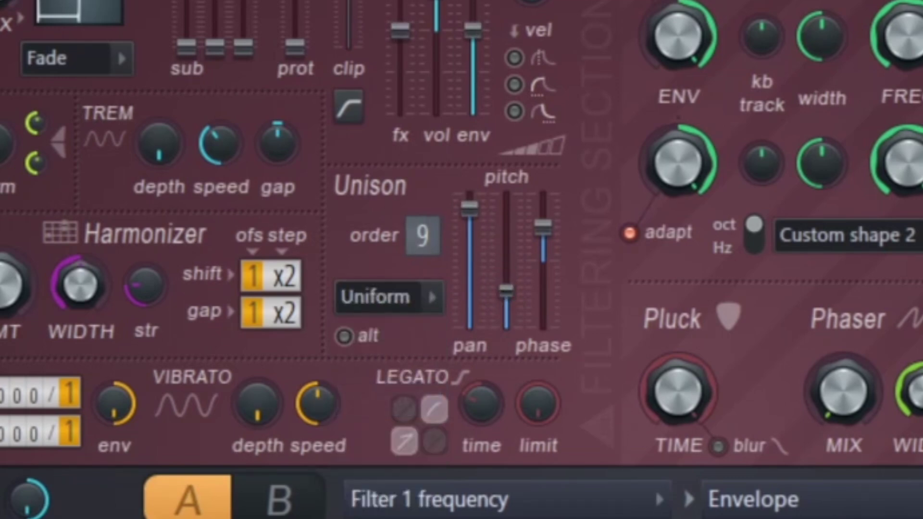
pyautogui.moveTo(509, 259); pyautogui.dragTo(508, 246)
pyautogui.click(423, 297)
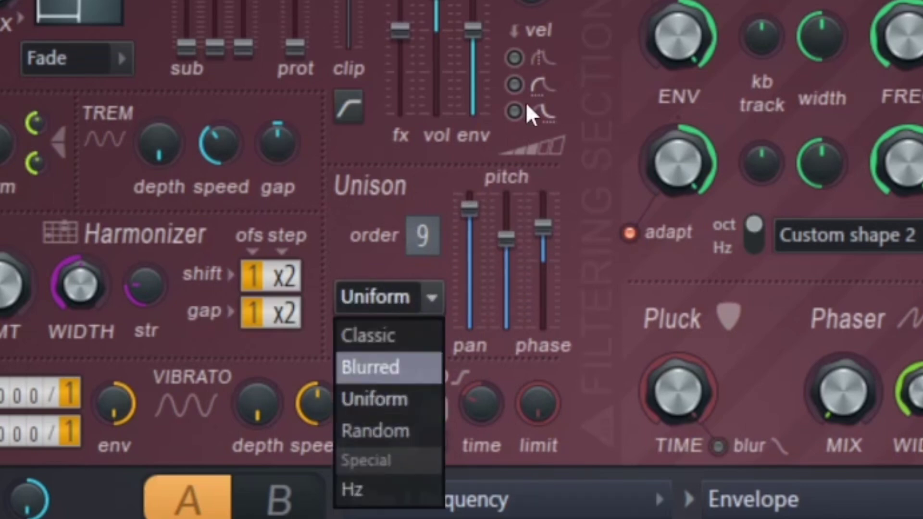
pyautogui.press('Escape')
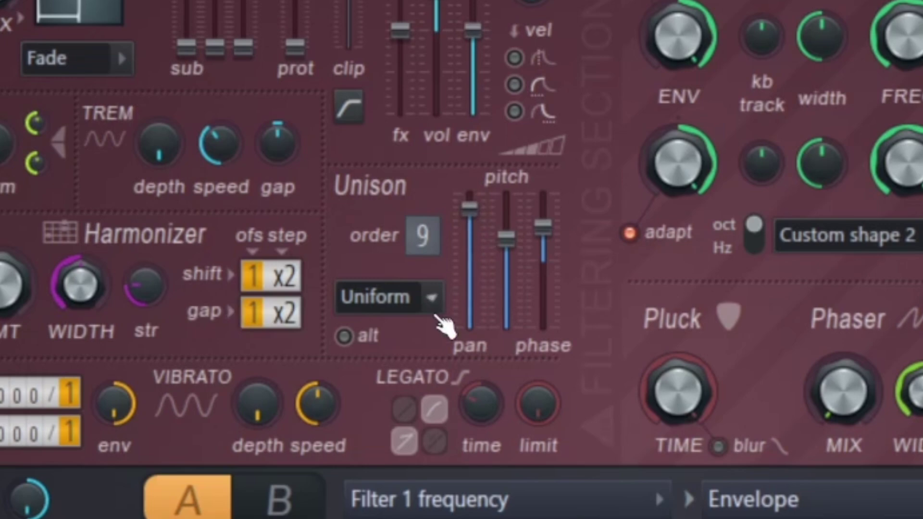
# Set the unison type to Hz, with pan at maximum and lower pitch, phase and order settings.
pyautogui.click(431, 299)
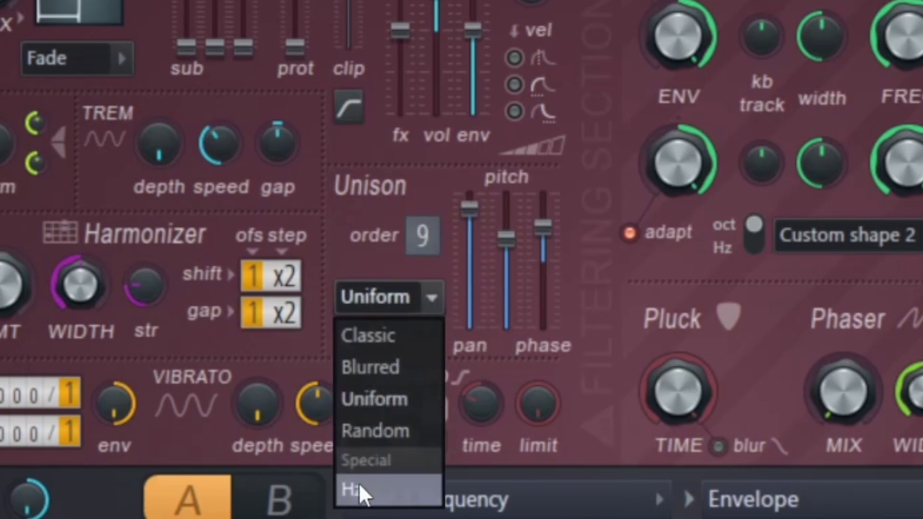
pyautogui.click(378, 495)
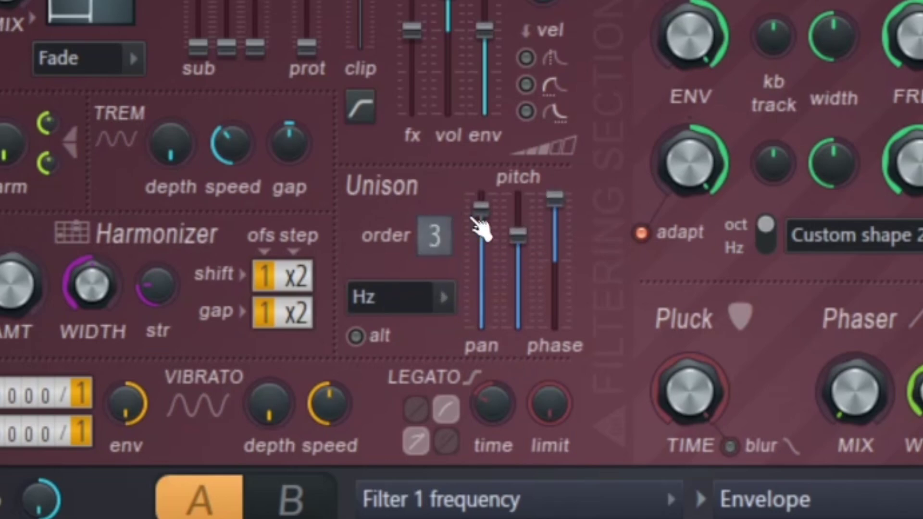
pyautogui.moveTo(481, 209); pyautogui.dragTo(481, 194)
pyautogui.moveTo(518, 235); pyautogui.dragTo(518, 304)
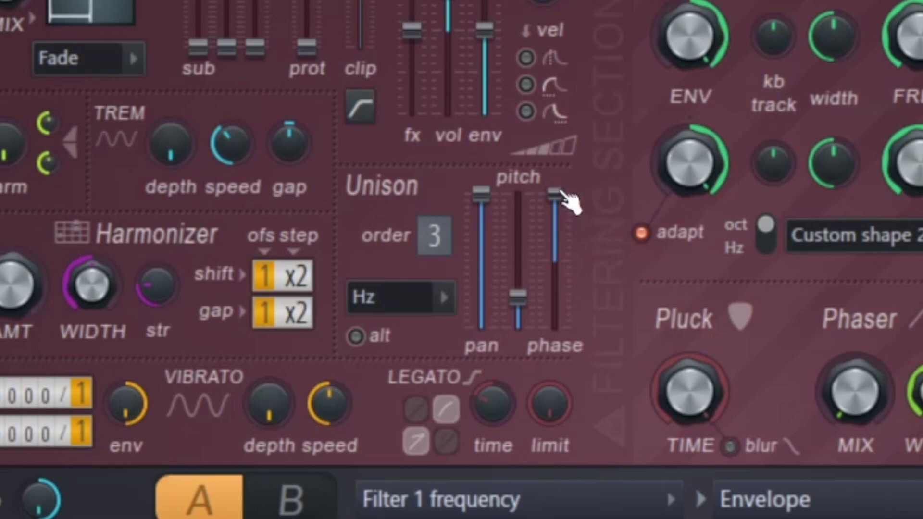
pyautogui.moveTo(556, 196); pyautogui.dragTo(509, 261)
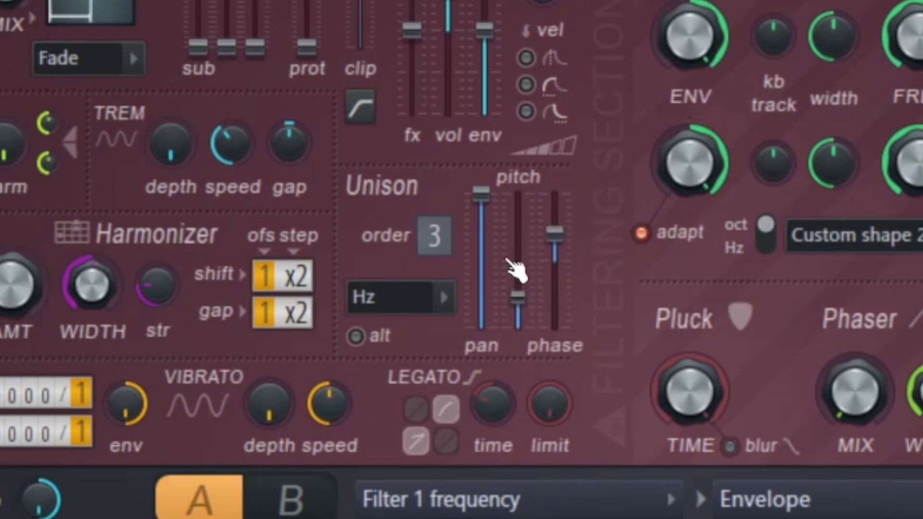
pyautogui.moveTo(444, 245); pyautogui.dragTo(445, 260)
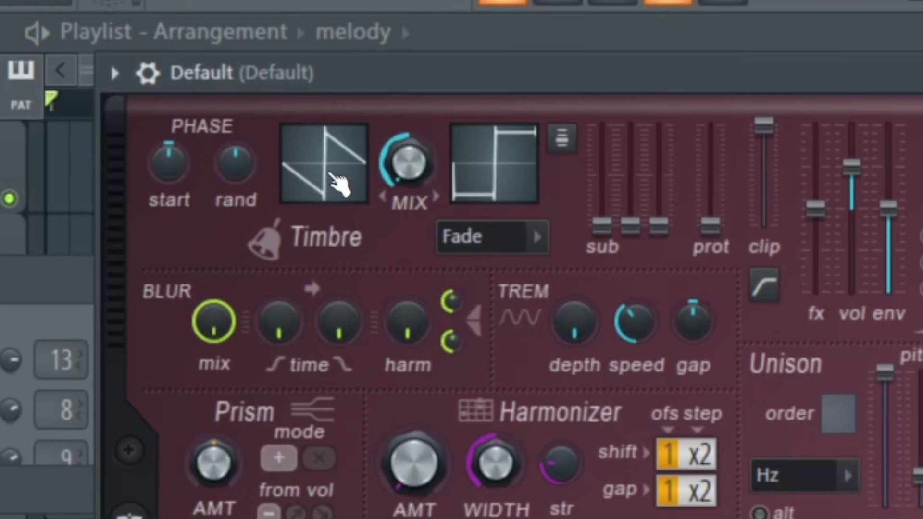
# Play the melody while sweeping the Timbre mix from its maximum down toward the first waveform.
pyautogui.moveTo(412, 168); pyautogui.dragTo(494, 68)
pyautogui.press('space')
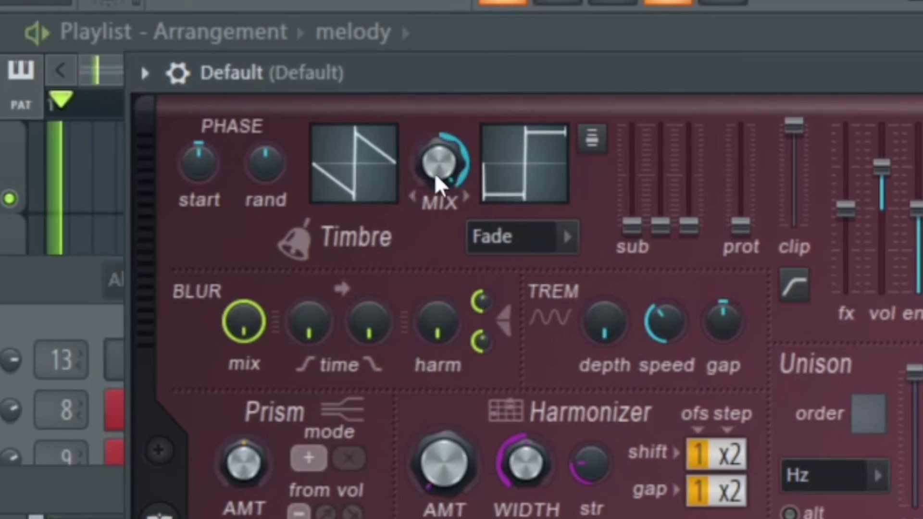
pyautogui.moveTo(436, 176); pyautogui.dragTo(430, 241)
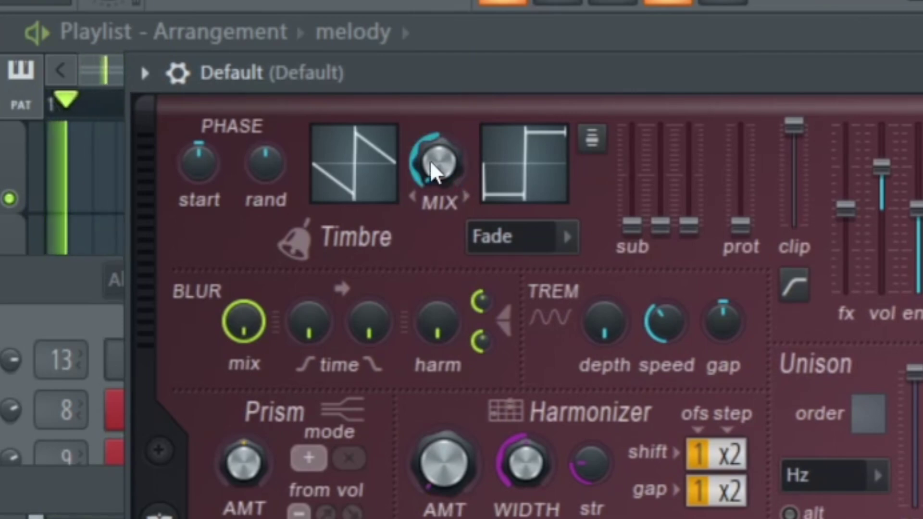
pyautogui.press('space')
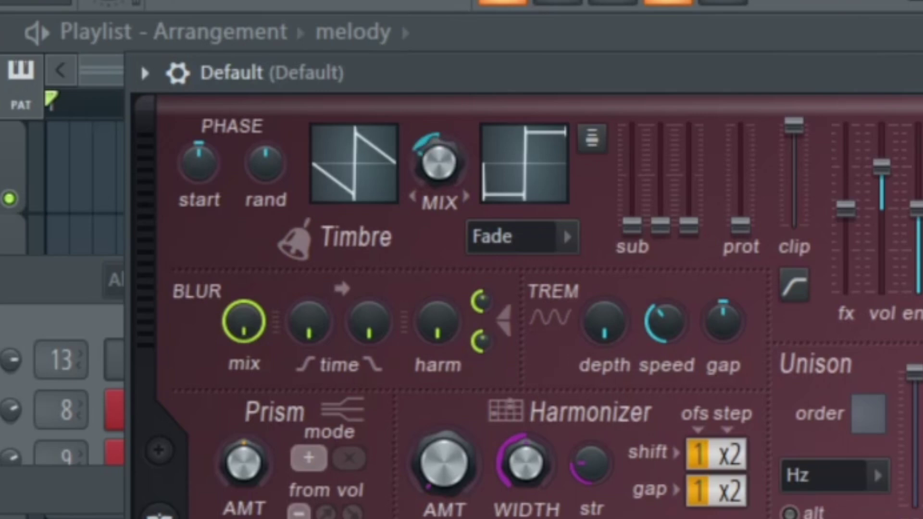
pyautogui.press('space')
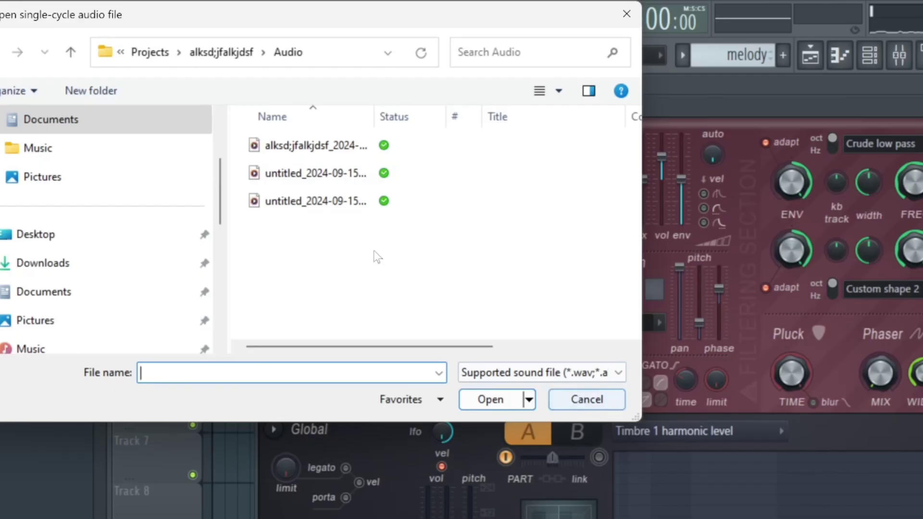
# Open the single-cycle waveform file browser for the first timbre waveform and dismiss it without loading a file.
pyautogui.click(587, 400)
pyautogui.rightClick(389, 158)
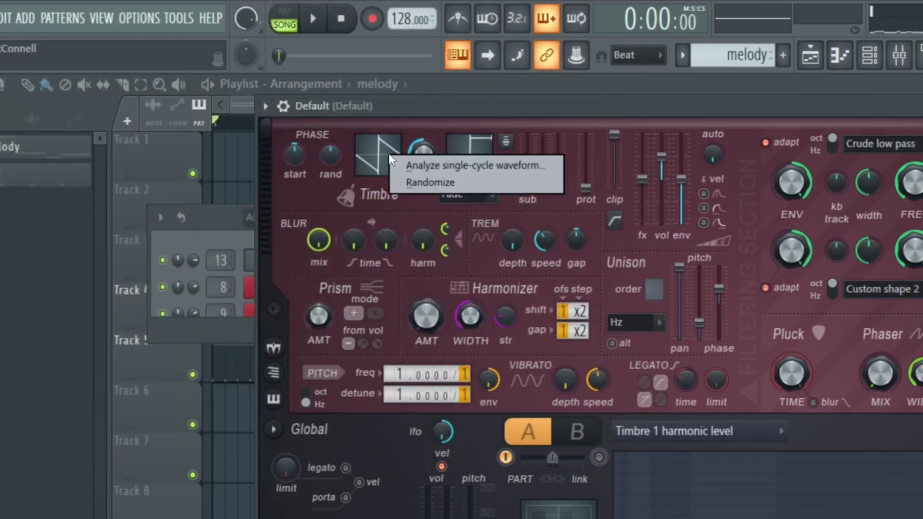
pyautogui.click(515, 169)
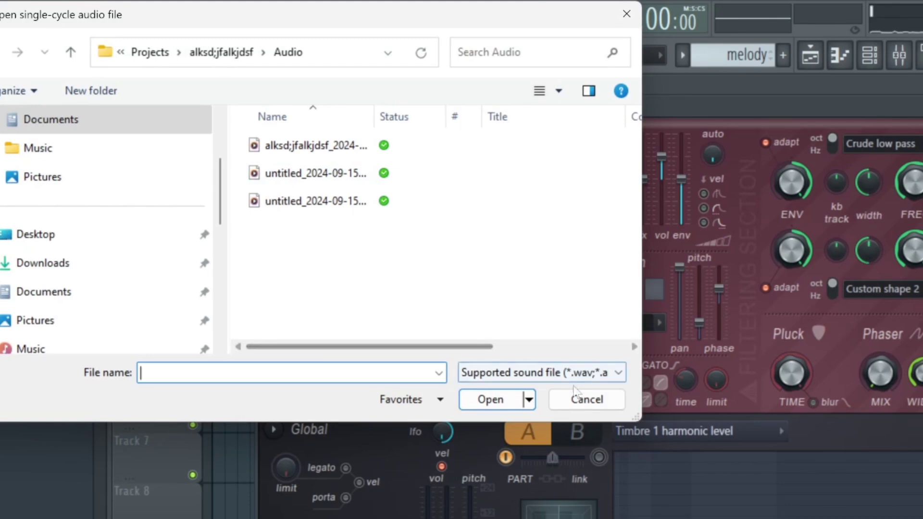
pyautogui.click(575, 392)
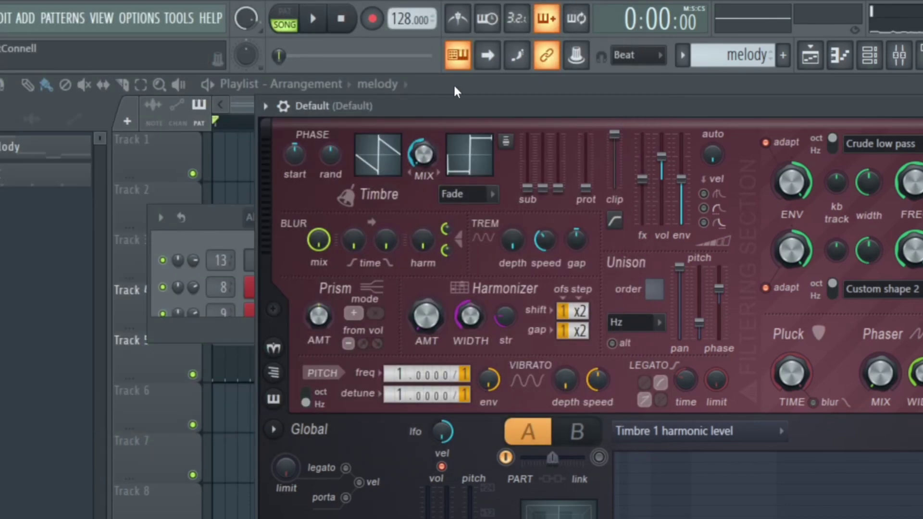
# Shape the Timbre 1 harmonic level curve into a jagged series of peaks and dips, reshaping an early peak during playback.
pyautogui.moveTo(456, 92); pyautogui.dragTo(405, 81)
pyautogui.click(333, 148)
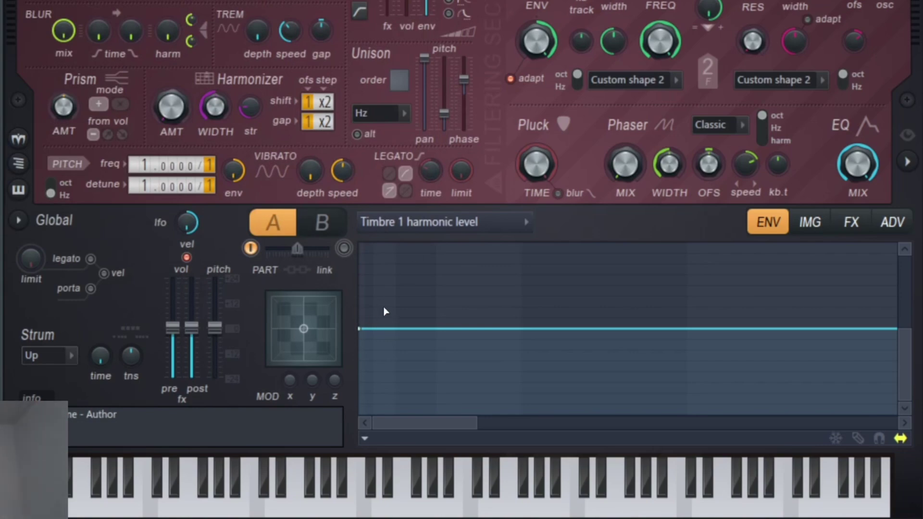
pyautogui.rightClick(384, 307)
pyautogui.rightClick(403, 338)
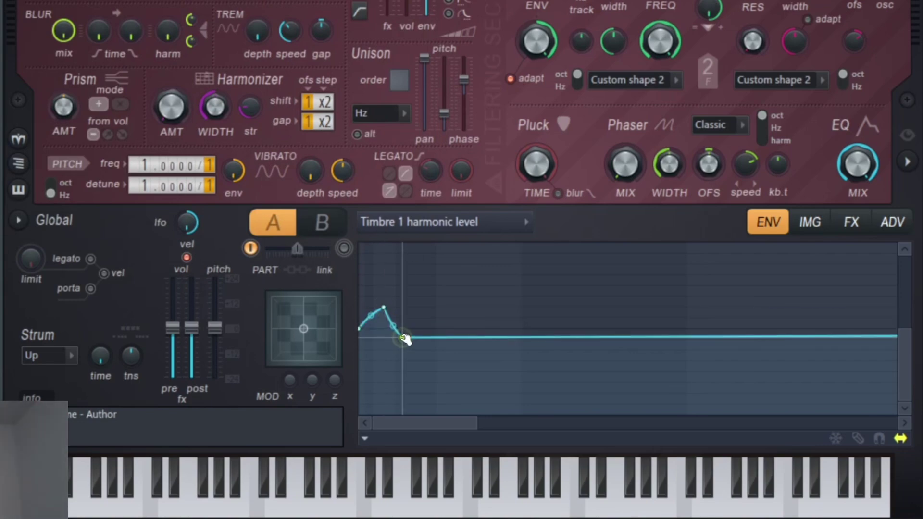
pyautogui.rightClick(426, 288)
pyautogui.rightClick(438, 326)
pyautogui.rightClick(482, 274)
pyautogui.rightClick(508, 327)
pyautogui.rightClick(534, 289)
pyautogui.rightClick(558, 341)
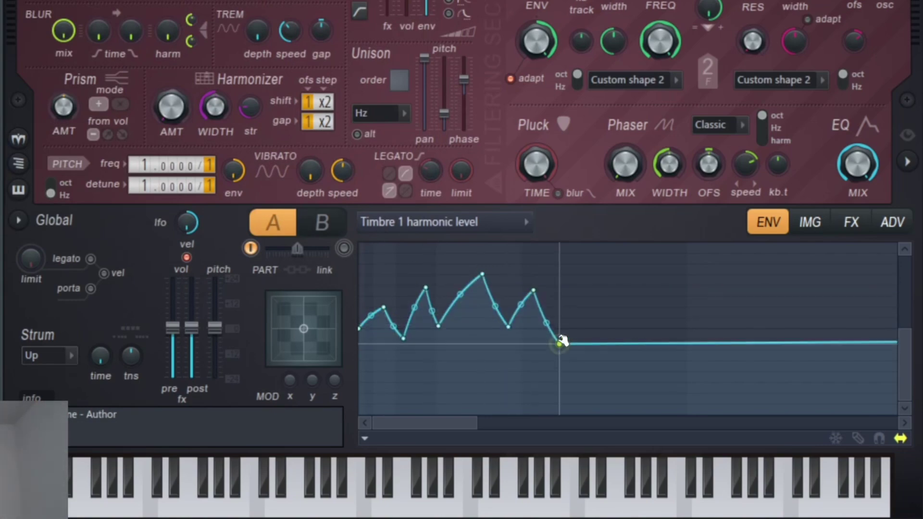
pyautogui.rightClick(556, 295)
pyautogui.rightClick(602, 340)
pyautogui.rightClick(597, 286)
pyautogui.rightClick(570, 265)
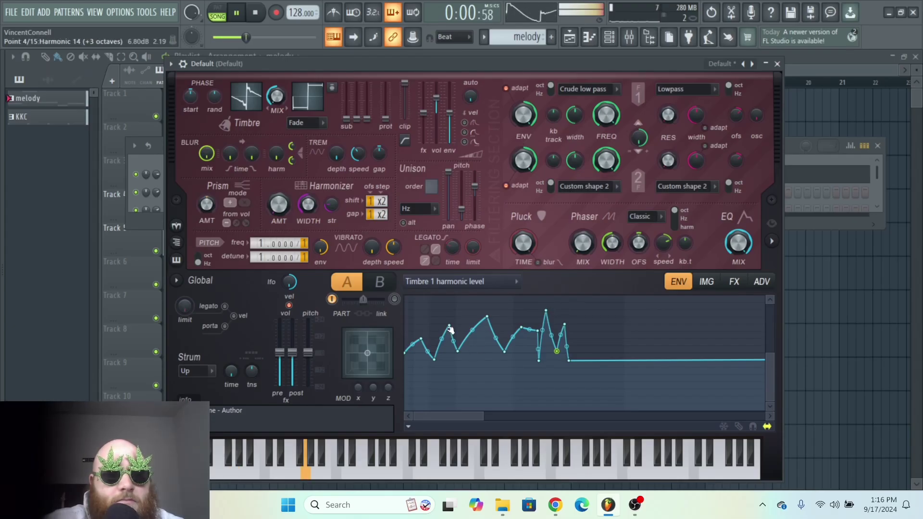
pyautogui.moveTo(449, 345); pyautogui.dragTo(453, 393)
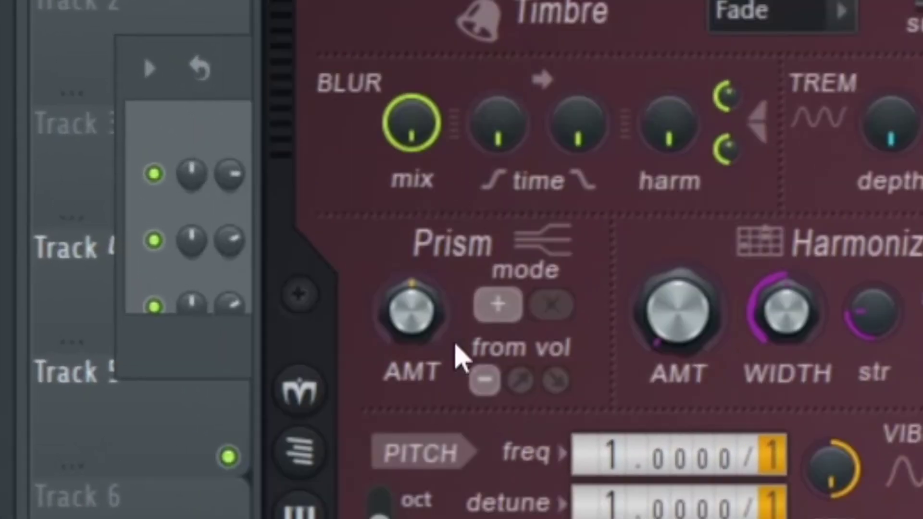
# Try a slight change of the Prism amount and reset it to its default.
pyautogui.moveTo(422, 332)
pyautogui.mouseDown()
pyautogui.moveTo(417, 300)
pyautogui.moveTo(422, 346)
pyautogui.mouseUp()
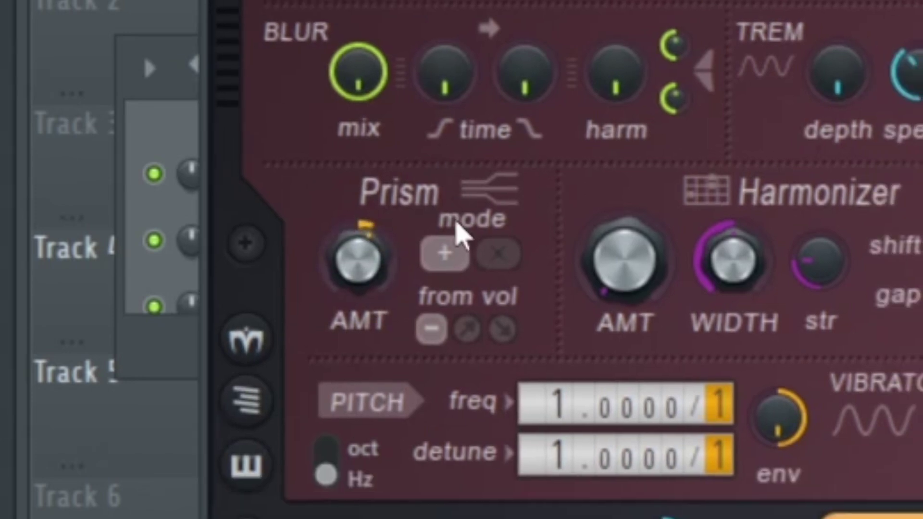
pyautogui.rightClick(354, 286)
pyautogui.click(486, 303)
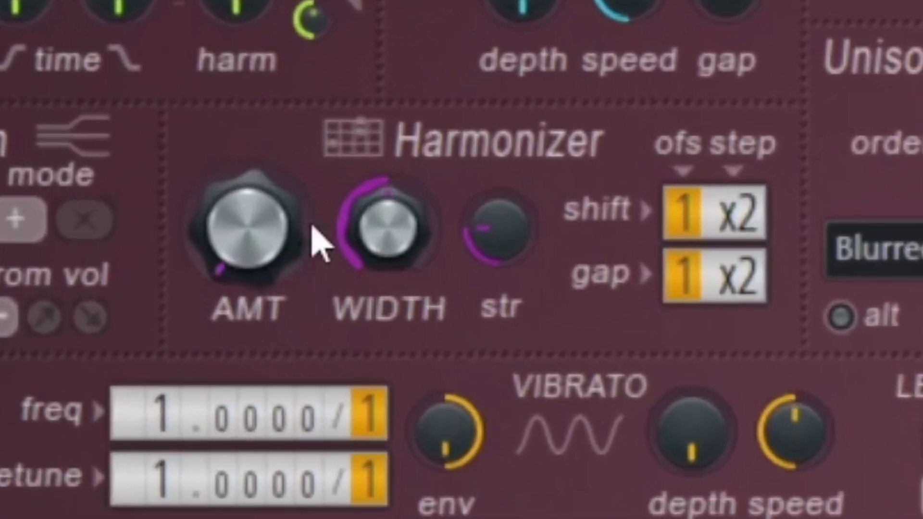
# Raise the Harmonizer amount and width to maximum and try high and low strength settings.
pyautogui.moveTo(385, 221); pyautogui.dragTo(384, 272)
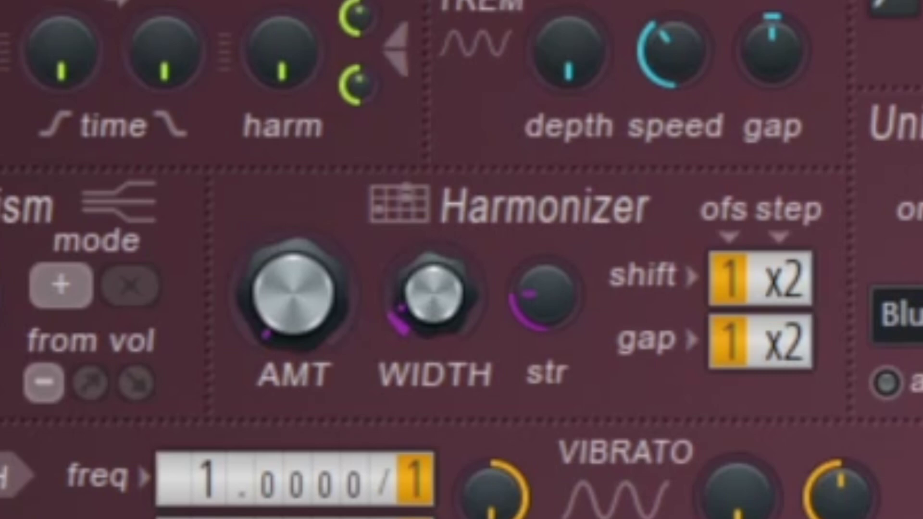
pyautogui.moveTo(447, 337)
pyautogui.mouseDown()
pyautogui.moveTo(447, 293)
pyautogui.moveTo(447, 322)
pyautogui.mouseUp()
pyautogui.moveTo(309, 320); pyautogui.dragTo(309, 231)
pyautogui.moveTo(433, 300); pyautogui.dragTo(437, 265)
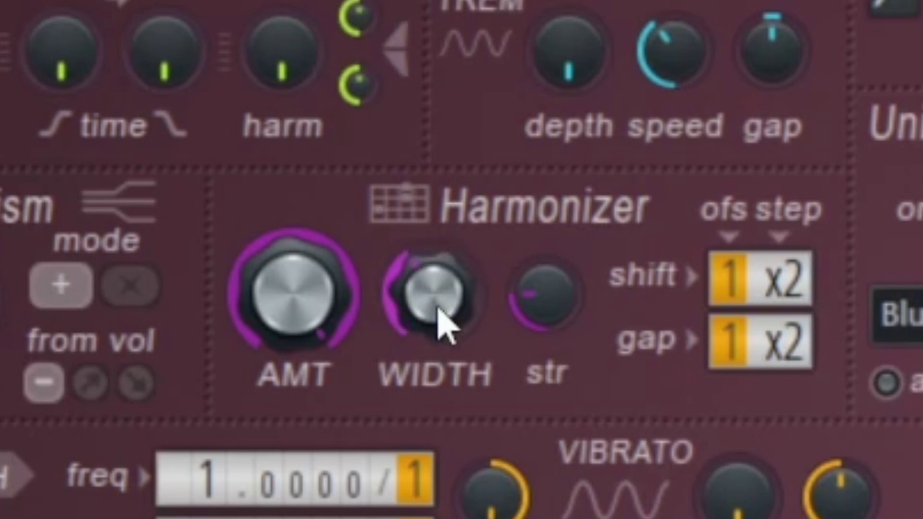
pyautogui.moveTo(404, 302); pyautogui.dragTo(439, 279)
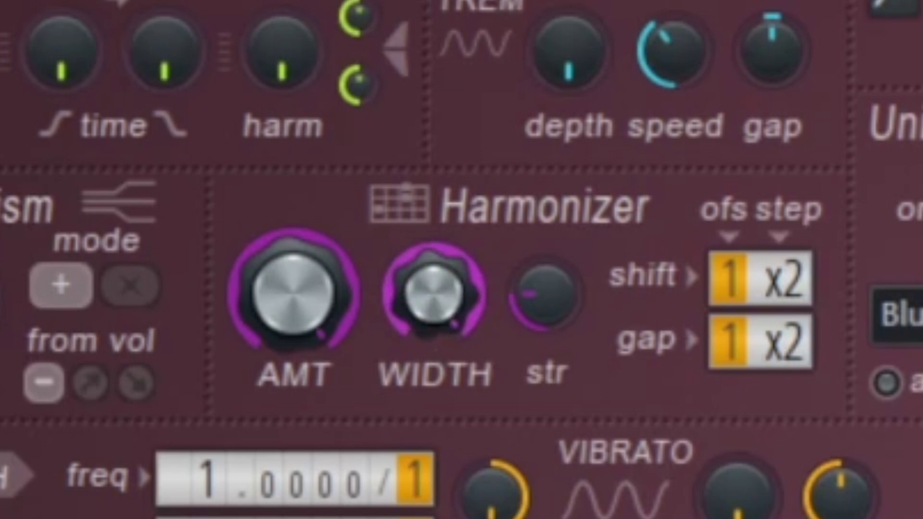
pyautogui.moveTo(546, 301); pyautogui.dragTo(553, 267)
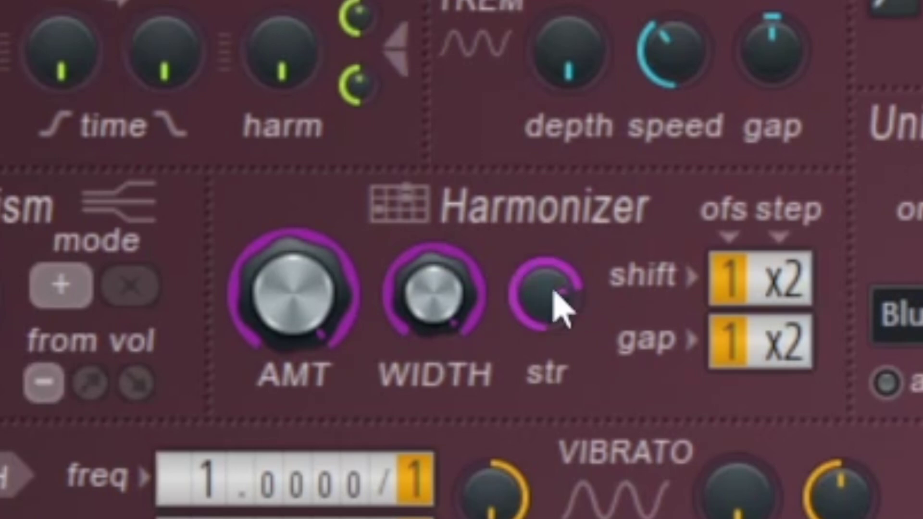
pyautogui.moveTo(546, 301)
pyautogui.mouseDown()
pyautogui.moveTo(545, 281)
pyautogui.moveTo(536, 353)
pyautogui.moveTo(551, 288)
pyautogui.mouseUp()
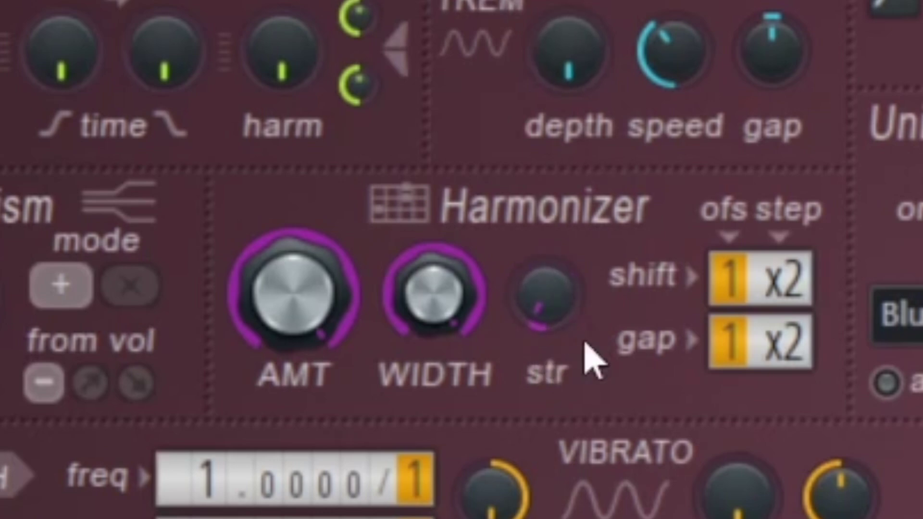
# Lower the Harmonizer width to near minimum, raise its strength to maximum and sweep the amount down and up.
pyautogui.moveTo(422, 295); pyautogui.dragTo(424, 375)
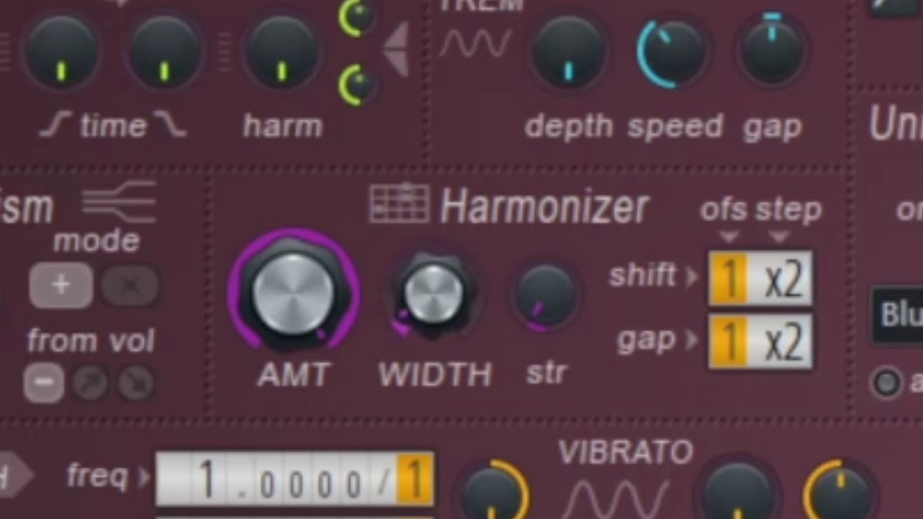
pyautogui.moveTo(546, 295); pyautogui.dragTo(546, 226)
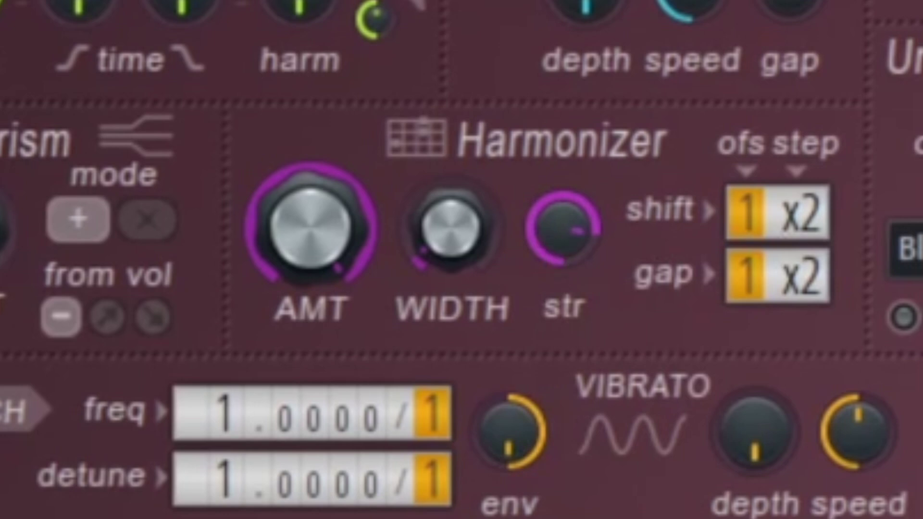
pyautogui.moveTo(563, 228); pyautogui.dragTo(562, 236)
pyautogui.moveTo(453, 220)
pyautogui.mouseDown()
pyautogui.moveTo(453, 192)
pyautogui.moveTo(454, 218)
pyautogui.mouseUp()
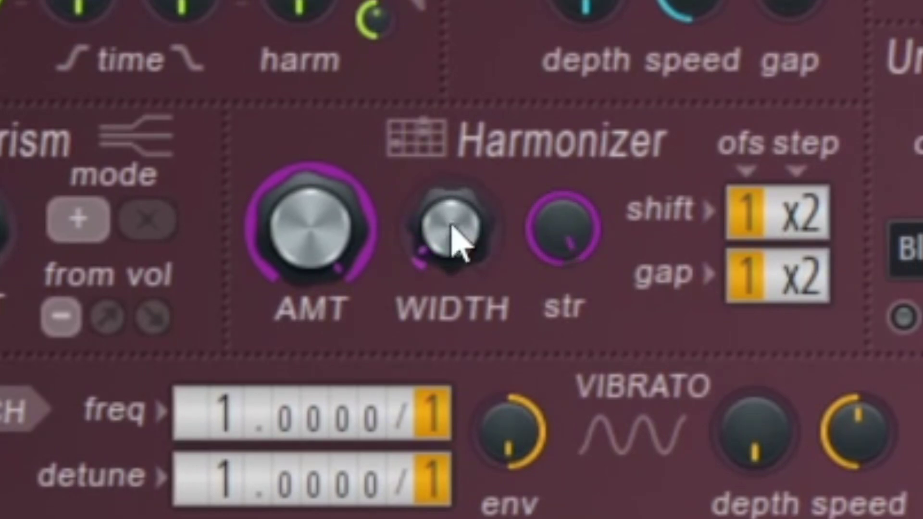
pyautogui.moveTo(327, 221); pyautogui.dragTo(321, 278)
pyautogui.moveTo(331, 242); pyautogui.dragTo(331, 188)
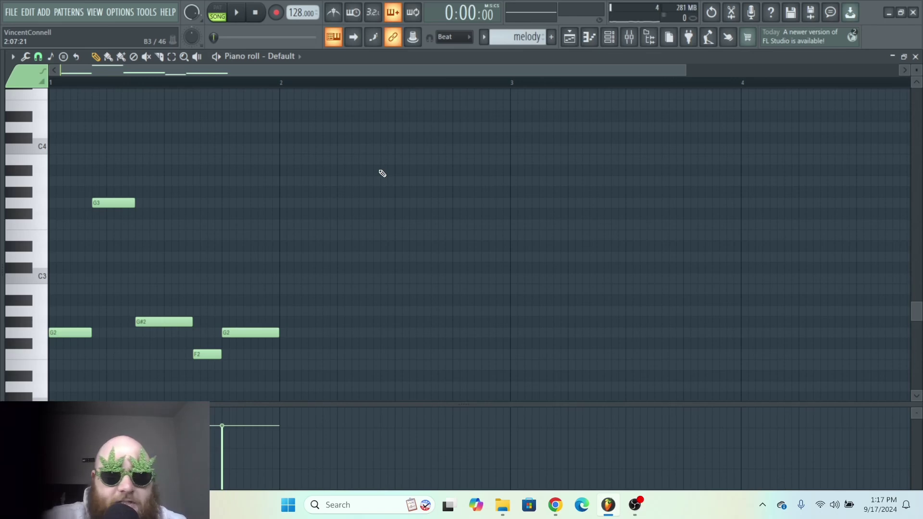
# Transpose the melody notes up two octaves and play them back.
pyautogui.hotkey('ctrl', 'Up')
pyautogui.press('space')
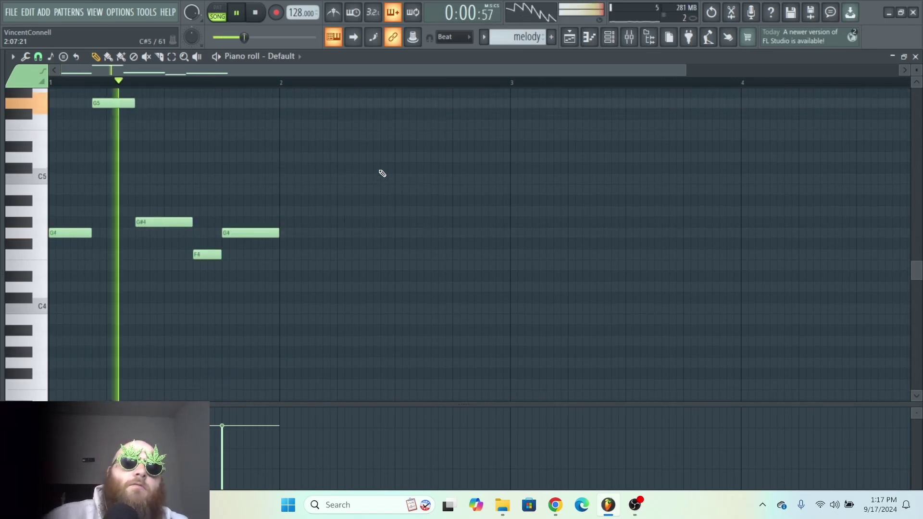
pyautogui.press('F7')
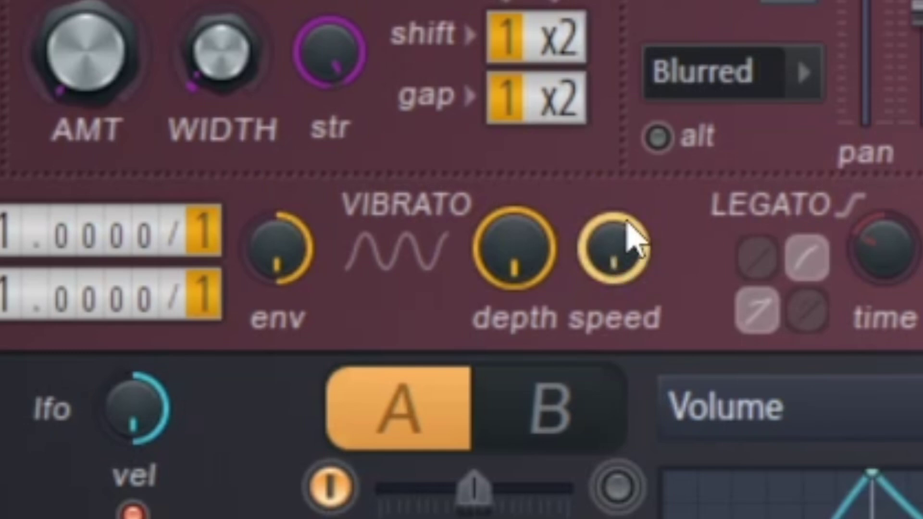
# Try minimum, high and half Vibrato speeds and lower the Vibrato depth to zero.
pyautogui.moveTo(614, 247); pyautogui.dragTo(614, 298)
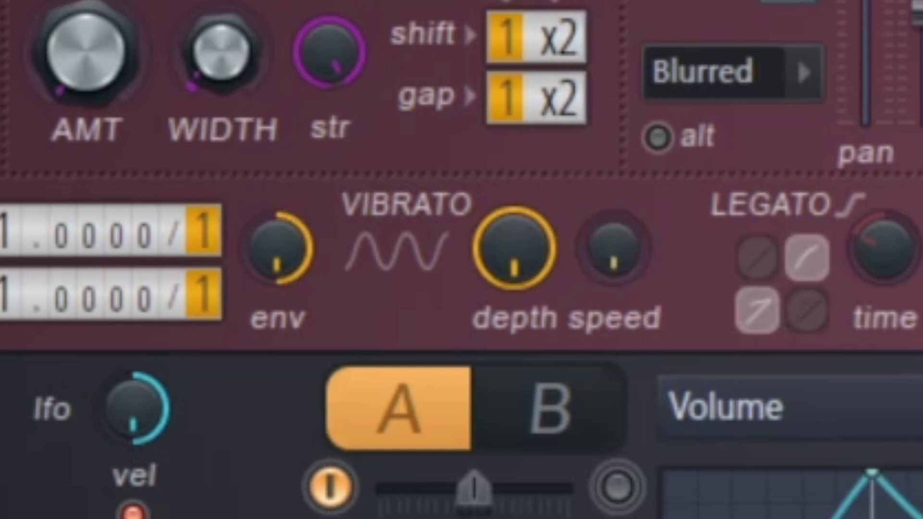
pyautogui.moveTo(633, 239); pyautogui.dragTo(634, 245)
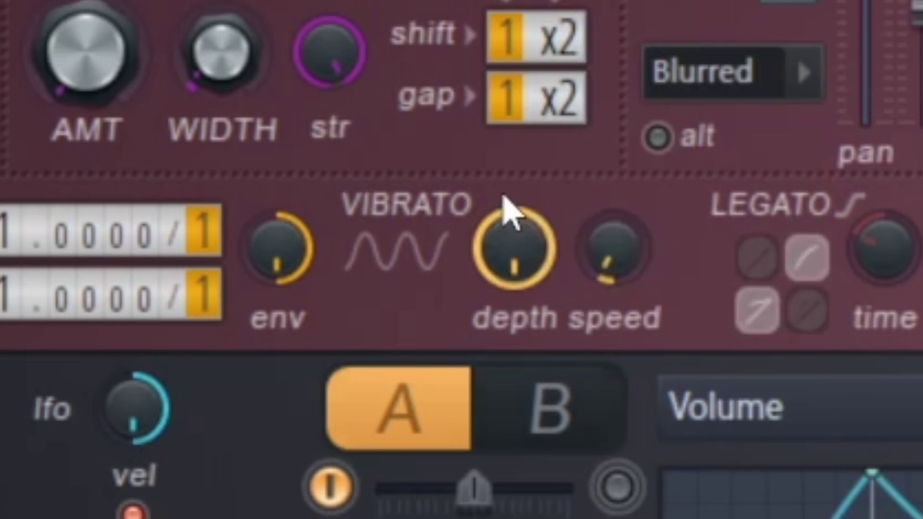
pyautogui.moveTo(601, 275)
pyautogui.mouseDown()
pyautogui.moveTo(601, 257)
pyautogui.moveTo(601, 276)
pyautogui.mouseUp()
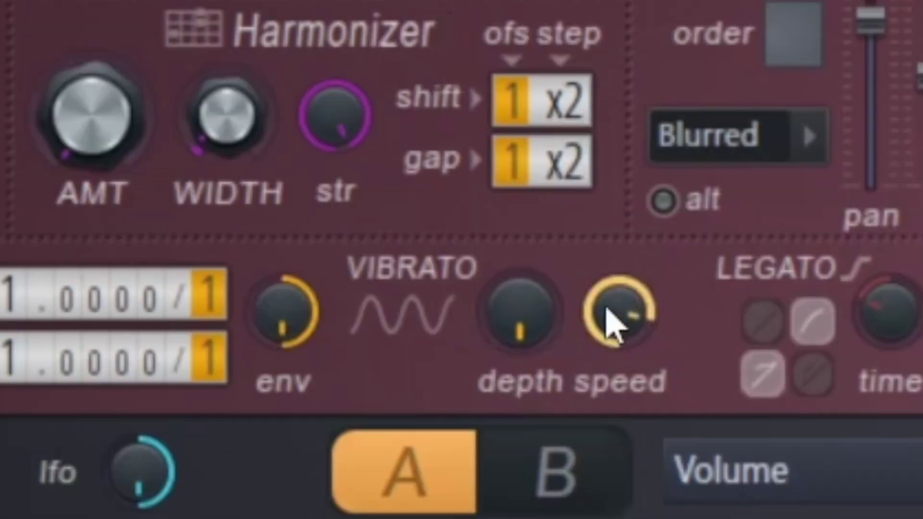
pyautogui.moveTo(606, 312); pyautogui.dragTo(606, 303)
pyautogui.moveTo(519, 312); pyautogui.dragTo(519, 295)
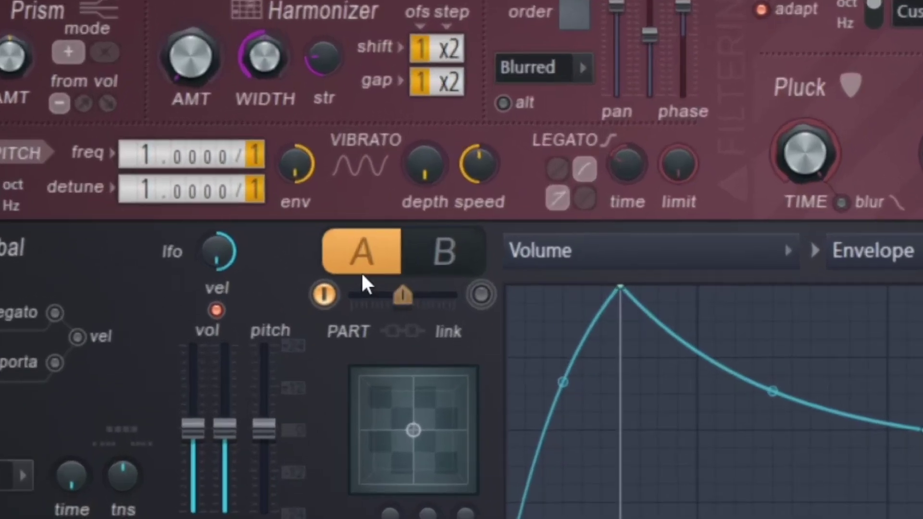
# Switch back and forth between parts A and B to compare them, ending on part A.
pyautogui.click(313, 279)
pyautogui.click(401, 260)
pyautogui.click(540, 248)
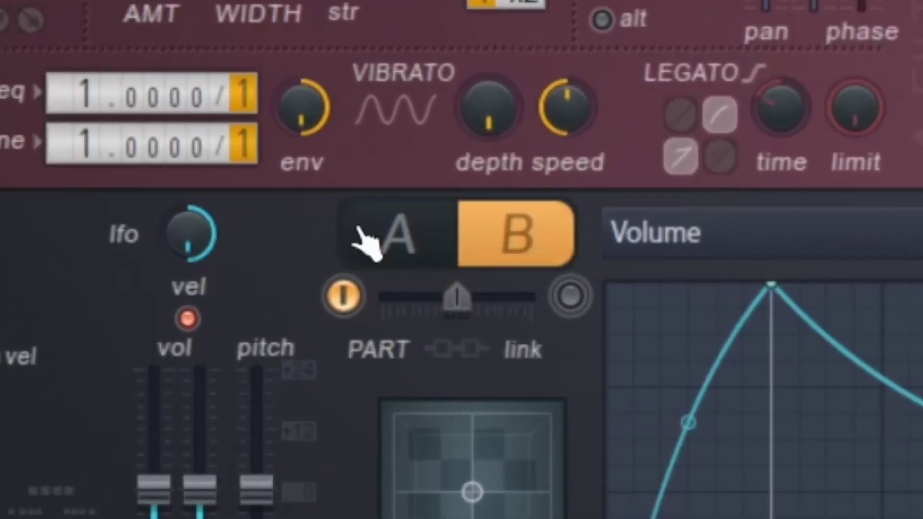
pyautogui.click(366, 244)
pyautogui.click(496, 226)
pyautogui.click(402, 258)
pyautogui.click(526, 240)
pyautogui.click(413, 236)
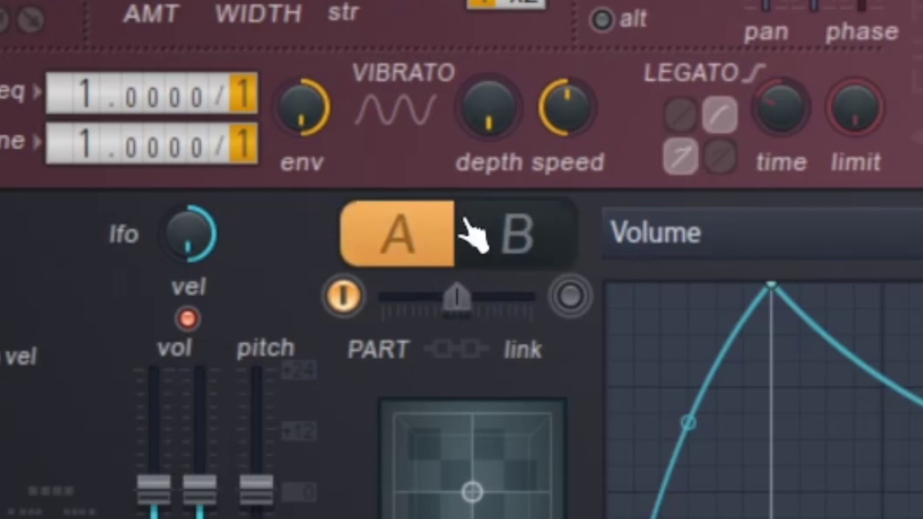
# Enable part B alongside part A, shift the A/B mix to 11%, and play the melody.
pyautogui.moveTo(459, 298)
pyautogui.mouseDown()
pyautogui.moveTo(428, 298)
pyautogui.moveTo(476, 298)
pyautogui.moveTo(397, 299)
pyautogui.moveTo(523, 296)
pyautogui.moveTo(437, 307)
pyautogui.moveTo(459, 307)
pyautogui.mouseUp()
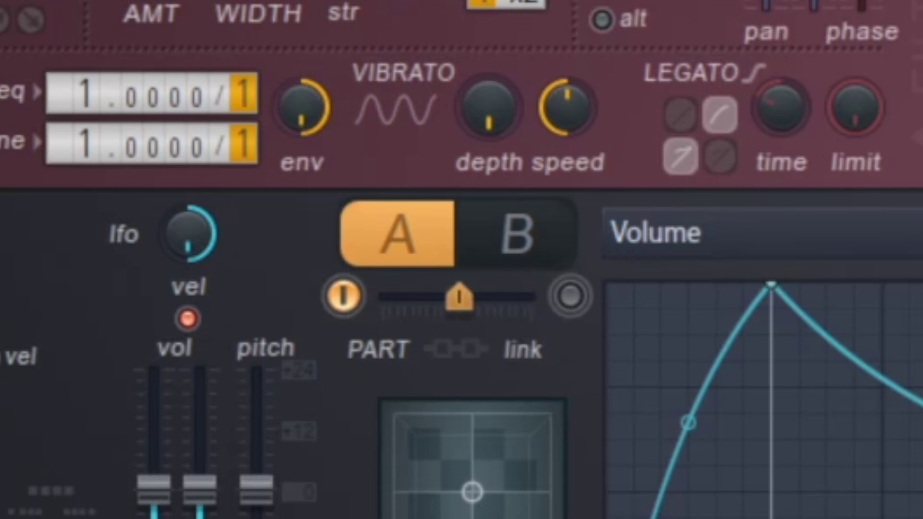
pyautogui.click(577, 303)
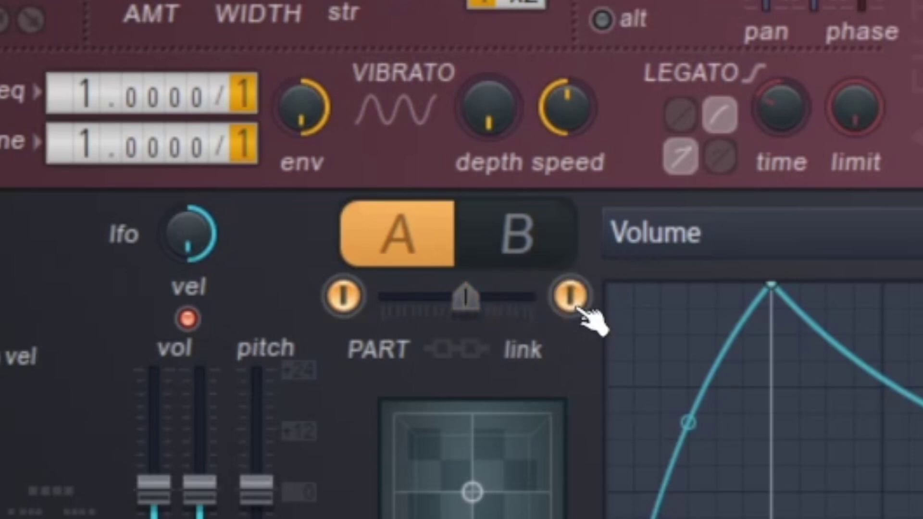
pyautogui.click(579, 307)
pyautogui.click(579, 306)
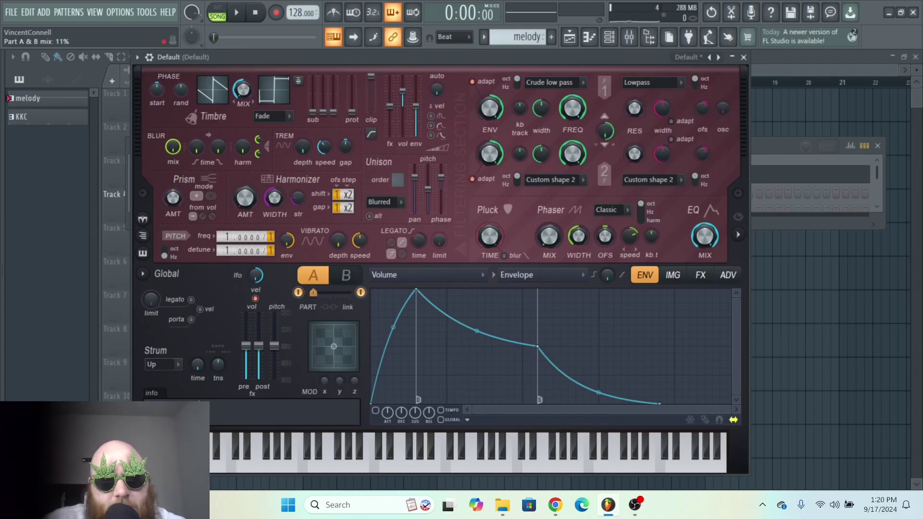
pyautogui.press('space')
# Set part B's unison order to 5 and its first filter to Classic high pass, and play the melody.
pyautogui.click(347, 279)
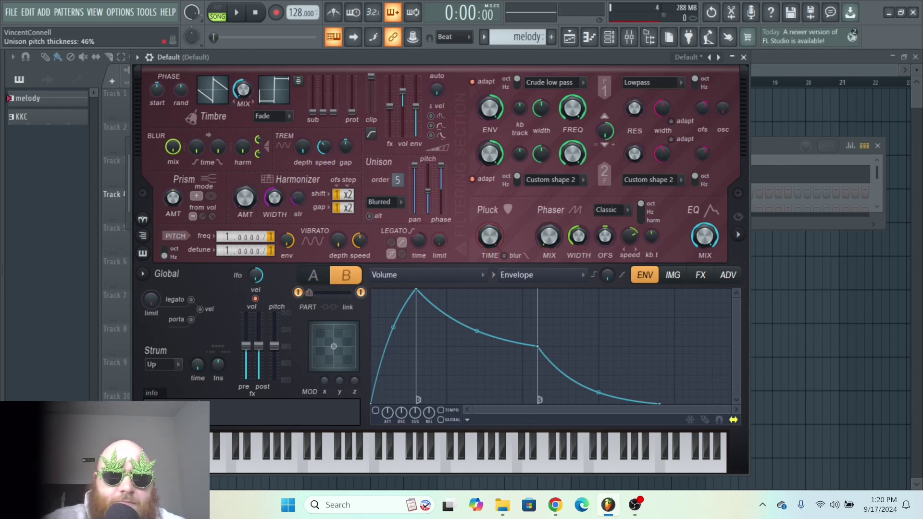
pyautogui.click(566, 83)
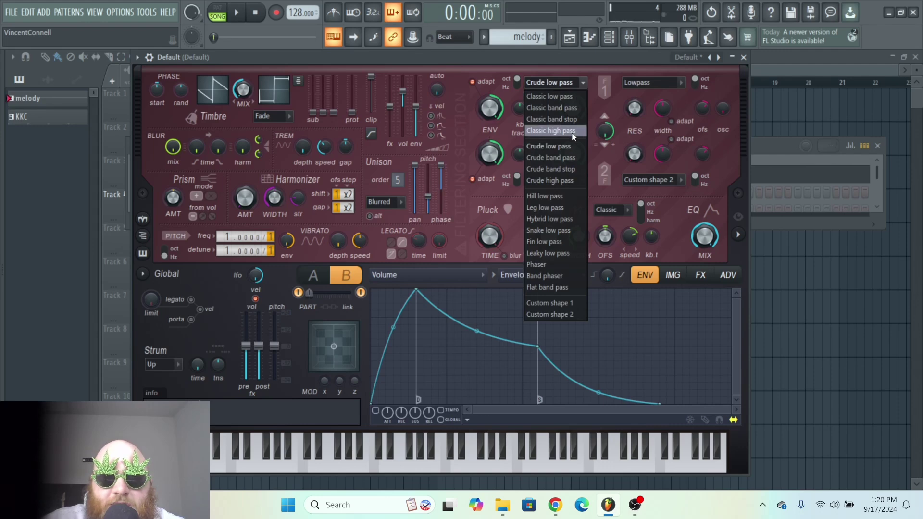
pyautogui.click(583, 116)
pyautogui.moveTo(376, 159); pyautogui.dragTo(379, 166)
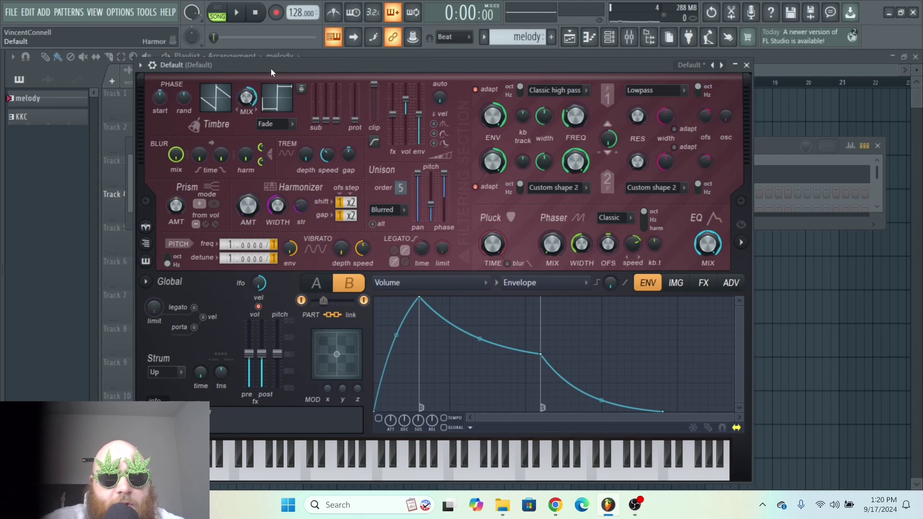
pyautogui.press('space')
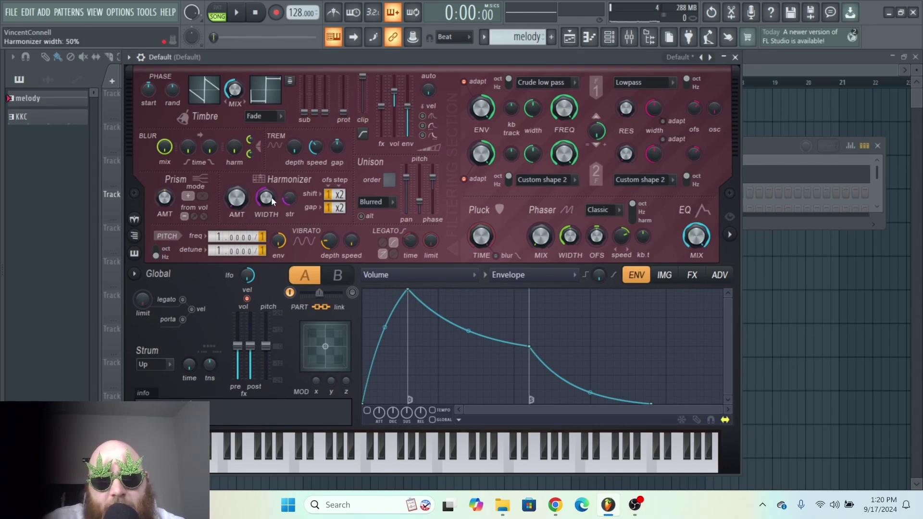
# View the options available for the Harmonizer width control, including copying it to part B.
pyautogui.rightClick(272, 201)
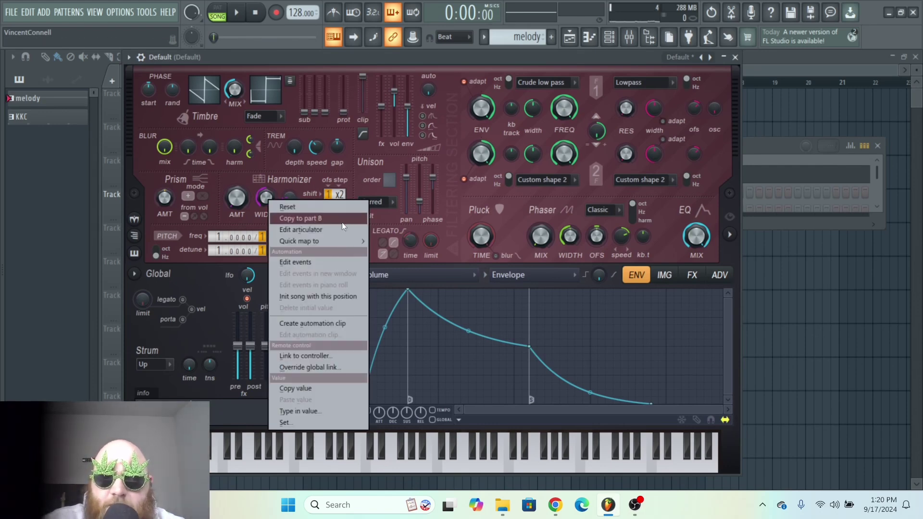
pyautogui.click(625, 106)
pyautogui.moveTo(564, 109)
pyautogui.mouseDown()
pyautogui.moveTo(564, 121)
pyautogui.moveTo(564, 108)
pyautogui.mouseUp()
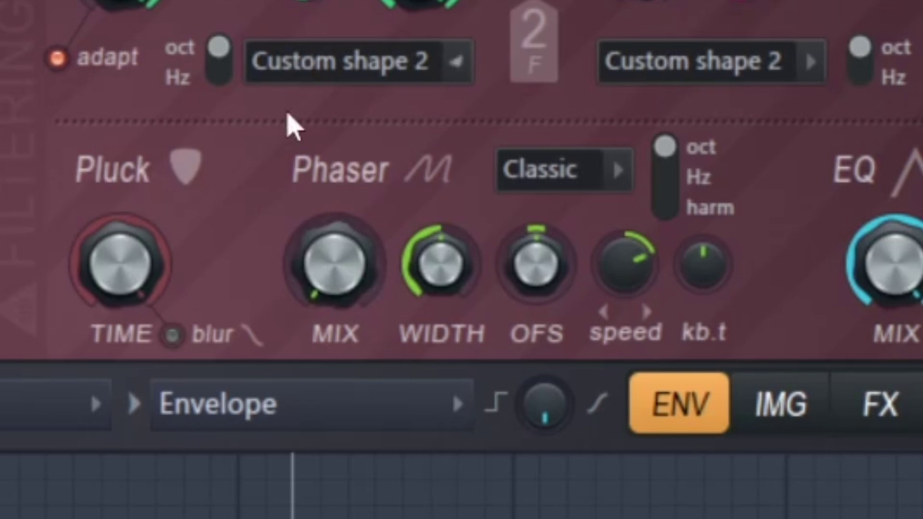
# Try the Phaser at maximum mix with reduced width and at maximum and lower speeds, and view its type choices.
pyautogui.moveTo(336, 260)
pyautogui.mouseDown()
pyautogui.moveTo(337, 241)
pyautogui.moveTo(351, 258)
pyautogui.mouseUp()
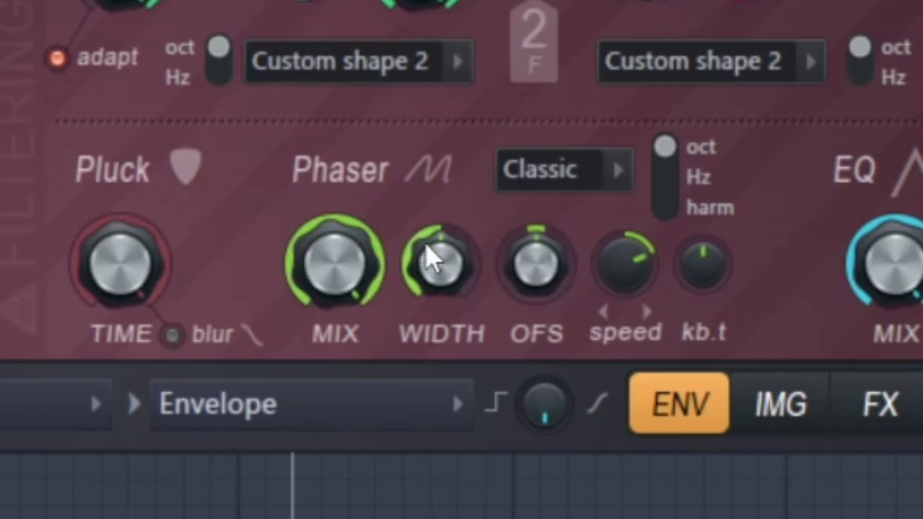
pyautogui.moveTo(453, 274)
pyautogui.mouseDown()
pyautogui.moveTo(453, 284)
pyautogui.moveTo(454, 229)
pyautogui.moveTo(454, 262)
pyautogui.moveTo(453, 251)
pyautogui.moveTo(467, 270)
pyautogui.moveTo(447, 274)
pyautogui.moveTo(447, 294)
pyautogui.moveTo(447, 241)
pyautogui.moveTo(447, 262)
pyautogui.mouseUp()
pyautogui.moveTo(631, 270); pyautogui.dragTo(631, 231)
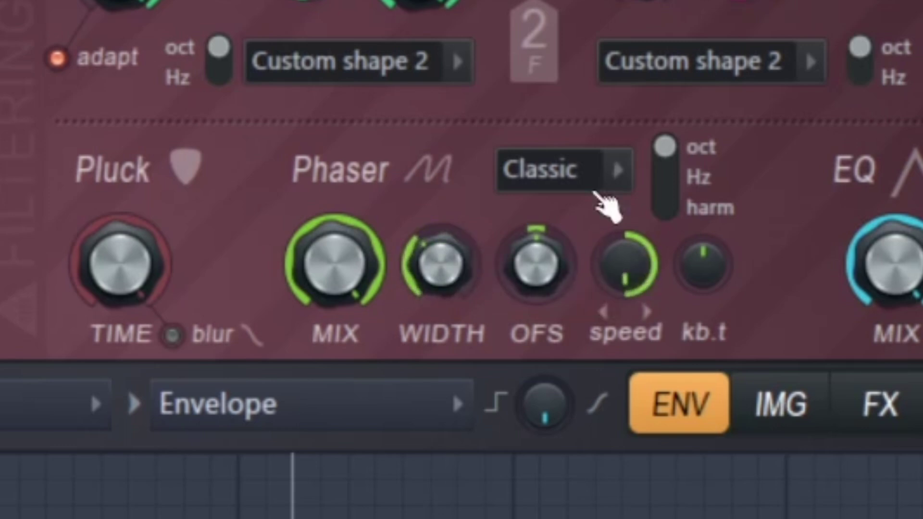
pyautogui.moveTo(627, 267); pyautogui.dragTo(627, 296)
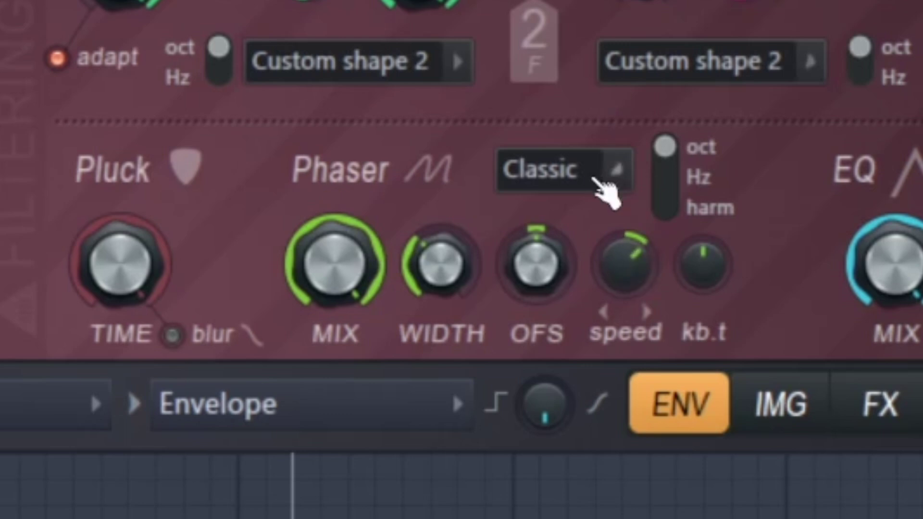
pyautogui.click(587, 169)
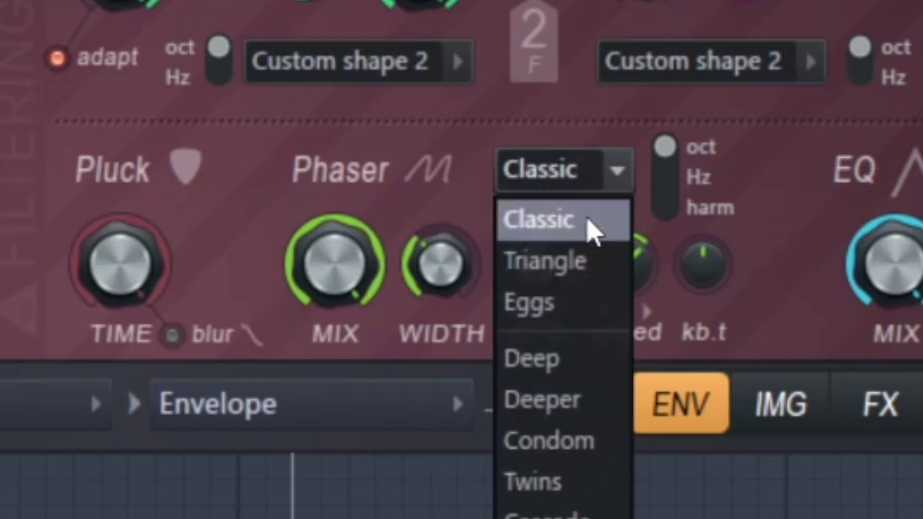
pyautogui.click(612, 170)
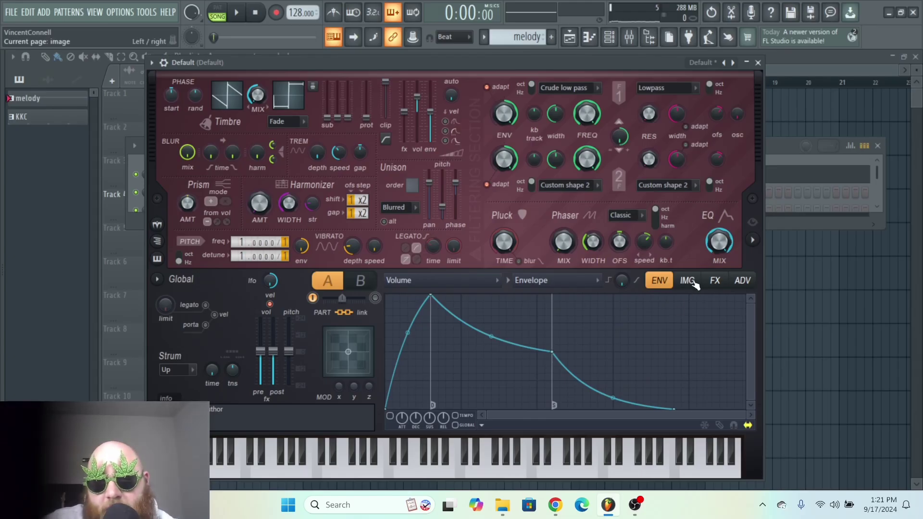
# Look over the image section's settings and show the effects section.
pyautogui.click(690, 281)
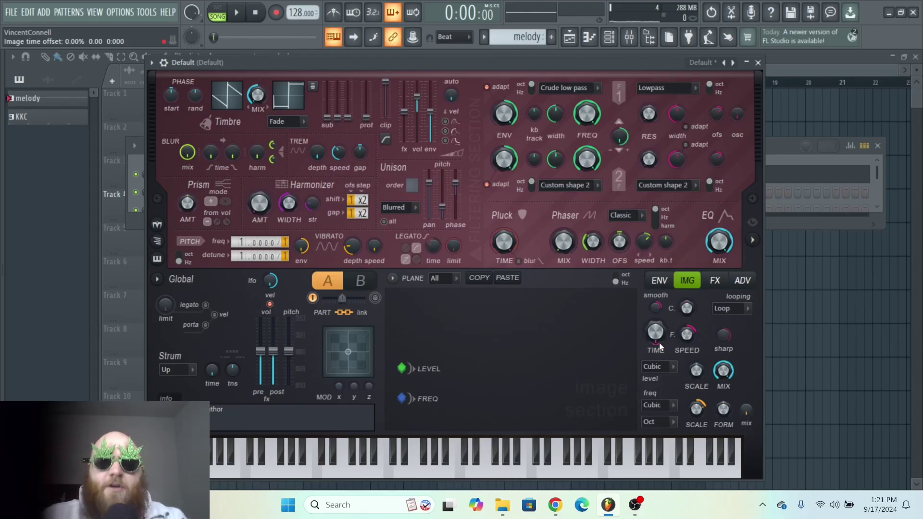
pyautogui.click(715, 280)
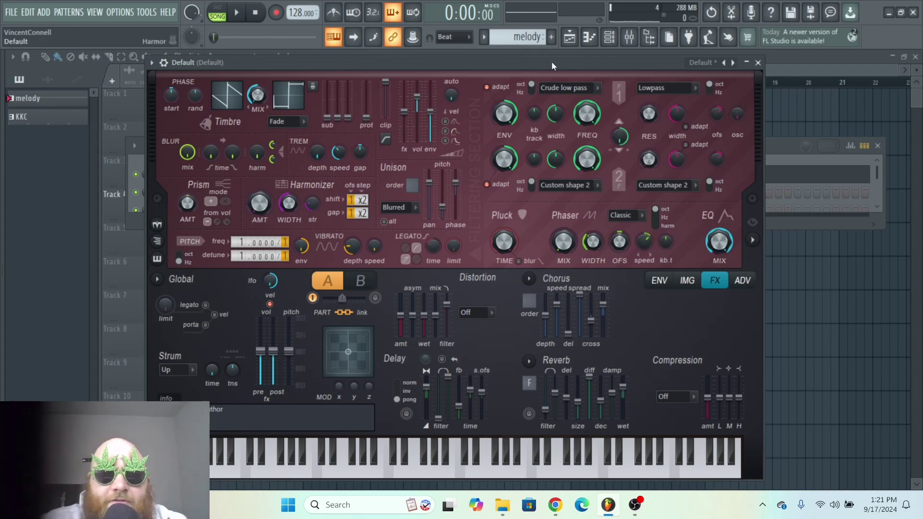
pyautogui.moveTo(553, 64); pyautogui.dragTo(568, 58)
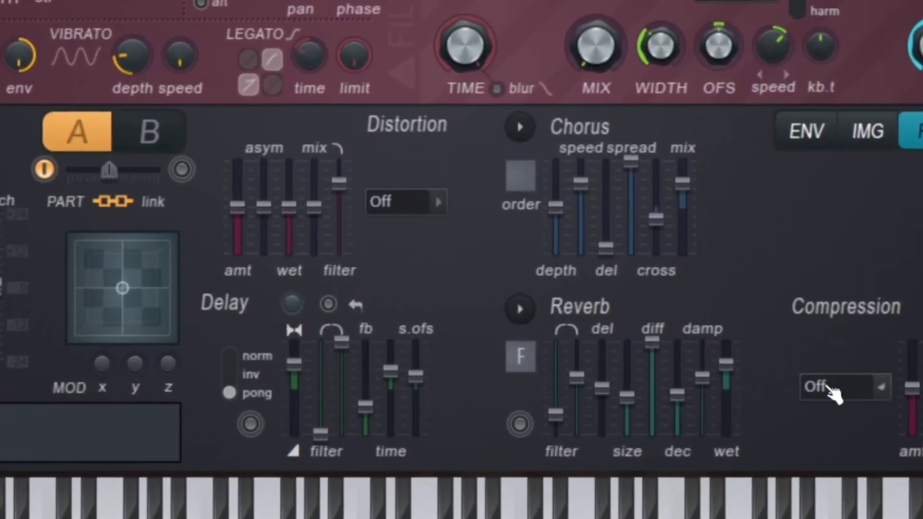
# Try Cube distortion at maximum amount, switch the distortion to Classic, and return the amount to midway.
pyautogui.click(433, 202)
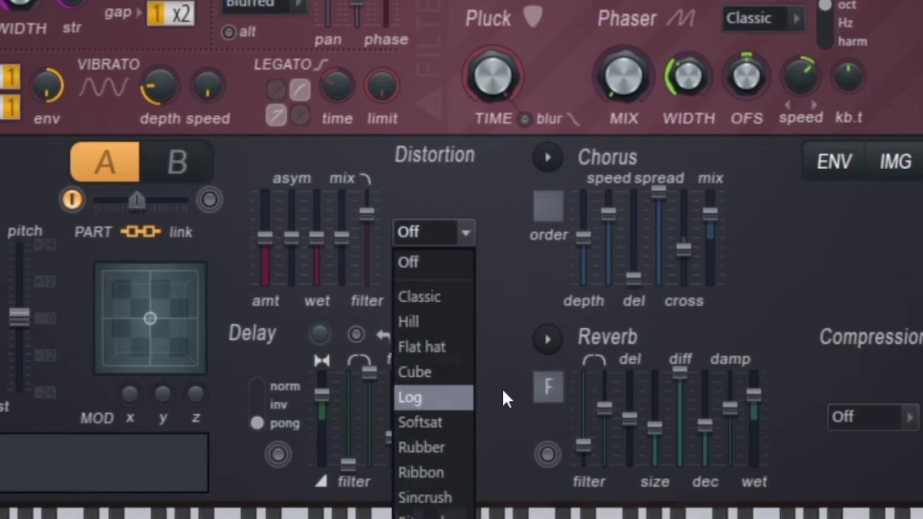
pyautogui.click(440, 373)
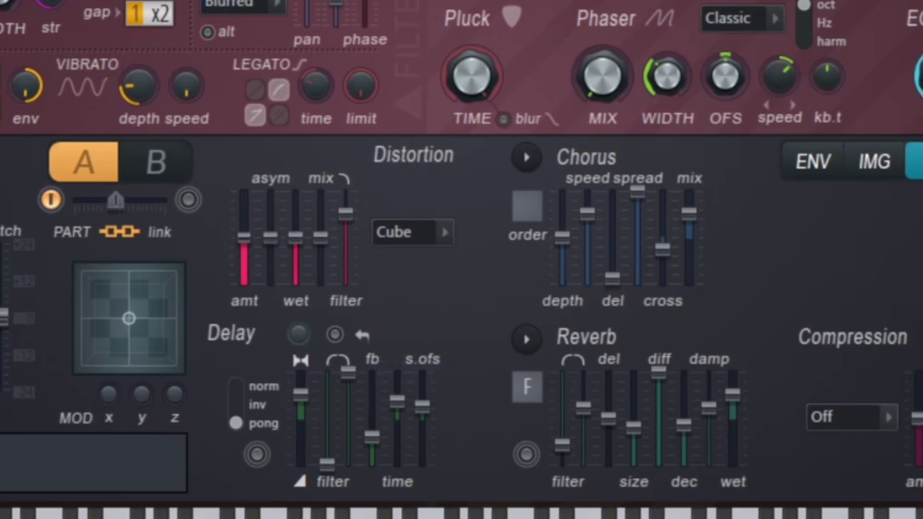
pyautogui.moveTo(244, 237); pyautogui.dragTo(244, 191)
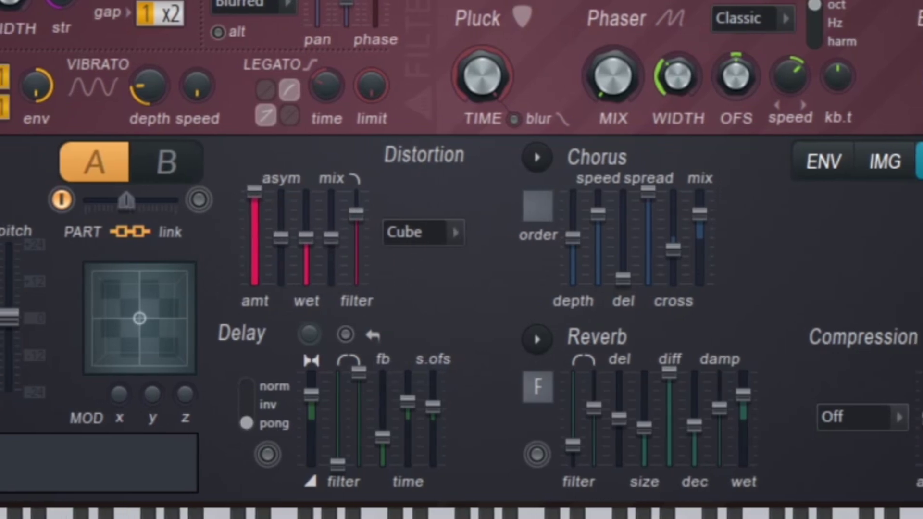
pyautogui.click(427, 236)
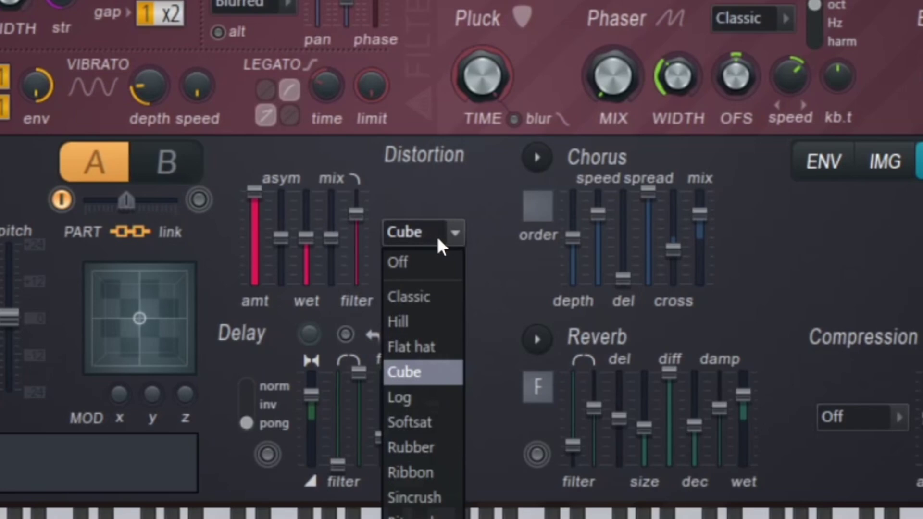
pyautogui.click(417, 297)
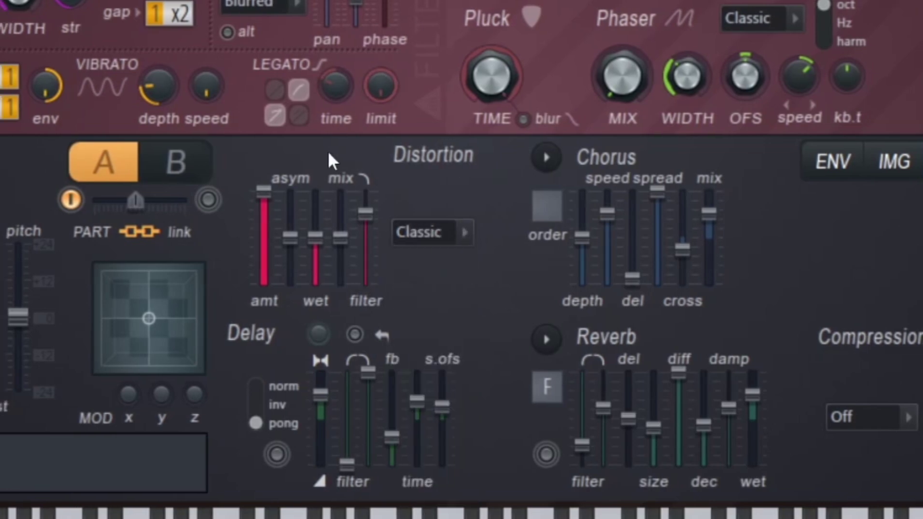
pyautogui.moveTo(263, 194); pyautogui.dragTo(261, 215)
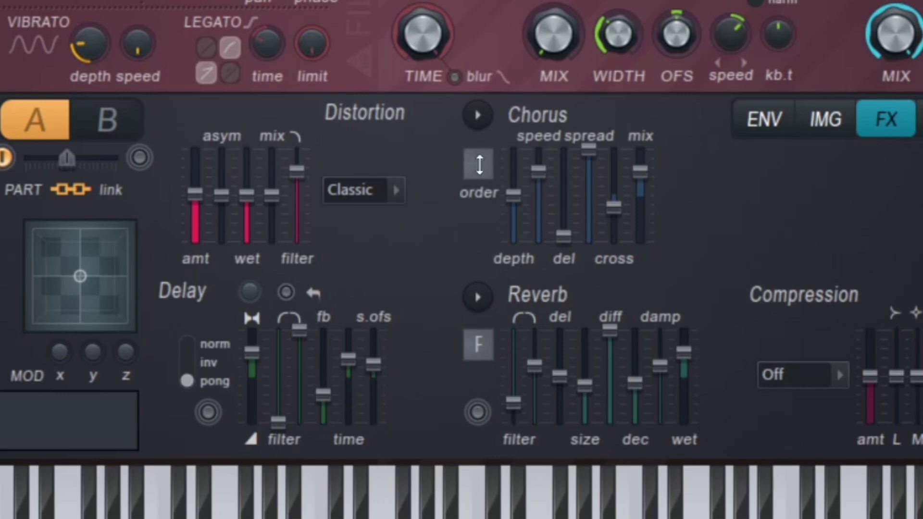
# Try the Chorus at order 8 with a slight mix adjustment and turn it off again.
pyautogui.moveTo(546, 207); pyautogui.dragTo(546, 178)
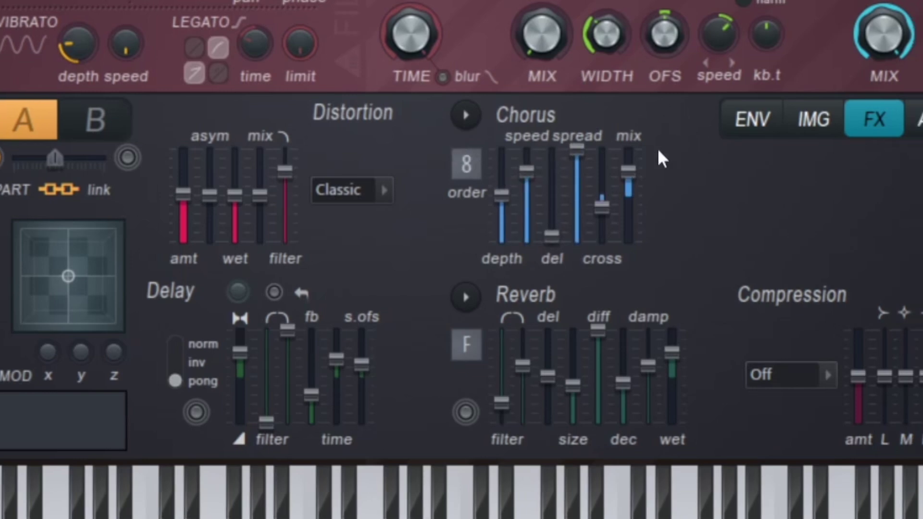
pyautogui.moveTo(628, 170)
pyautogui.mouseDown()
pyautogui.moveTo(629, 148)
pyautogui.moveTo(631, 171)
pyautogui.mouseUp()
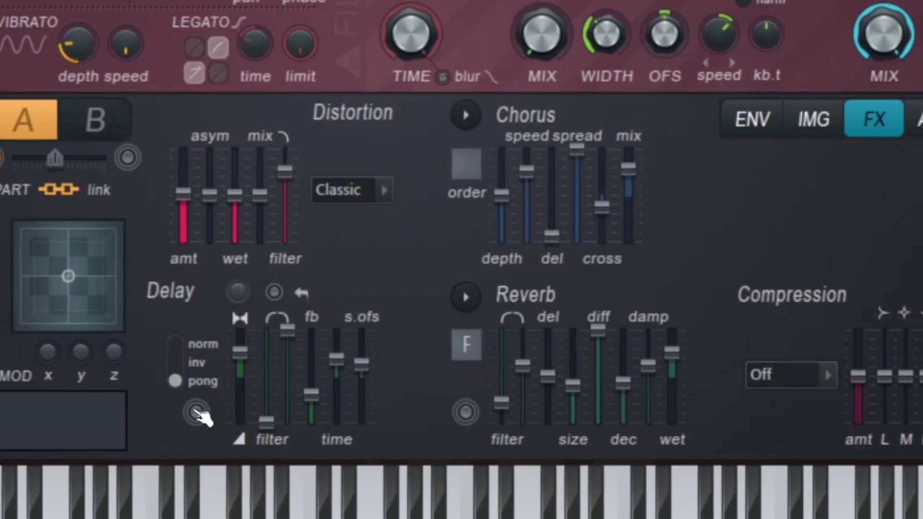
# Switch the Delay on and off, and try the Reverb with a slight change to its filter.
pyautogui.click(196, 412)
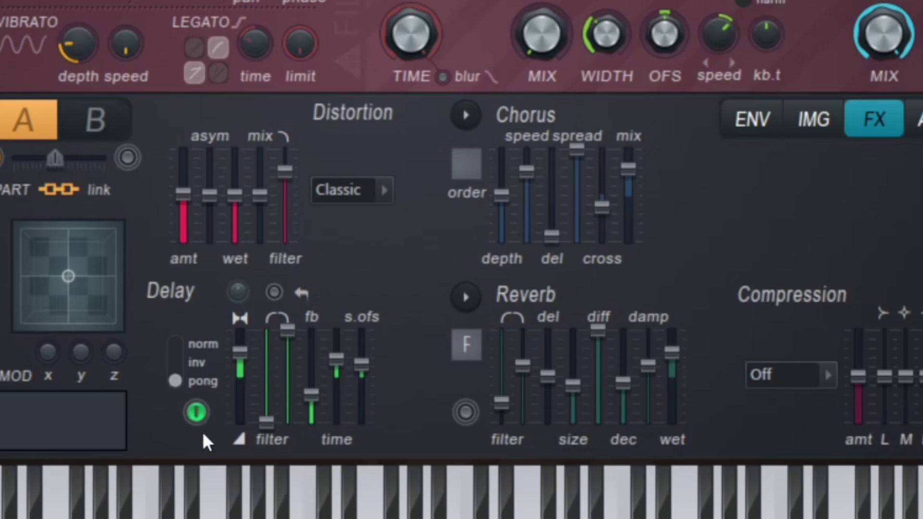
pyautogui.click(196, 412)
pyautogui.click(459, 413)
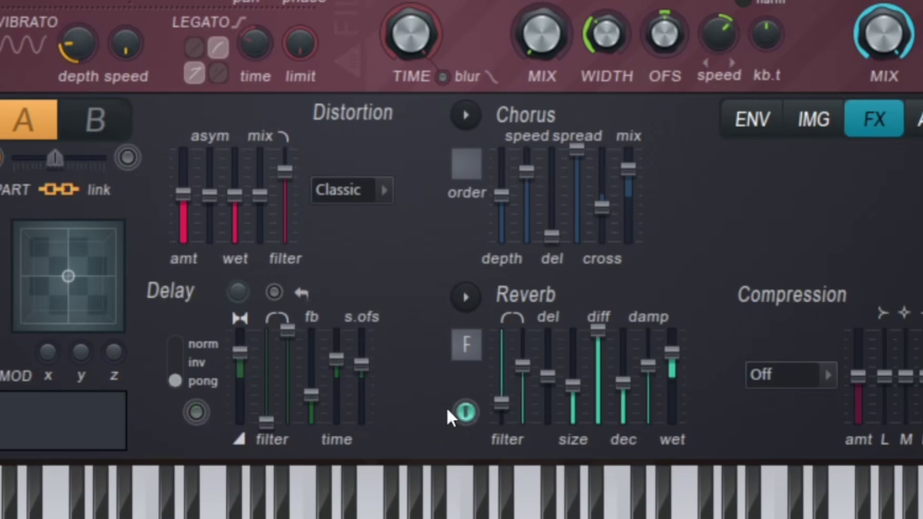
pyautogui.moveTo(501, 403); pyautogui.dragTo(502, 404)
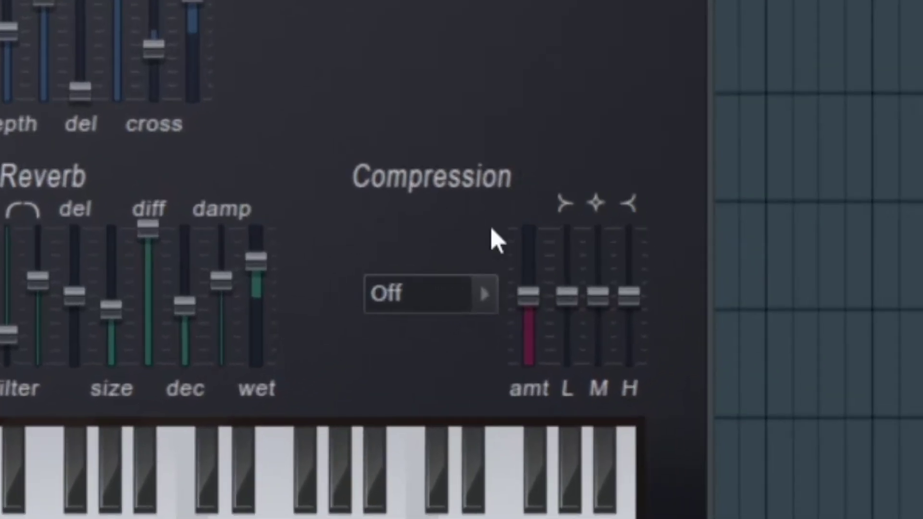
# Try Heating and Warming compression at maximum amount with different low and mid band levels, and turn compression off.
pyautogui.click(808, 379)
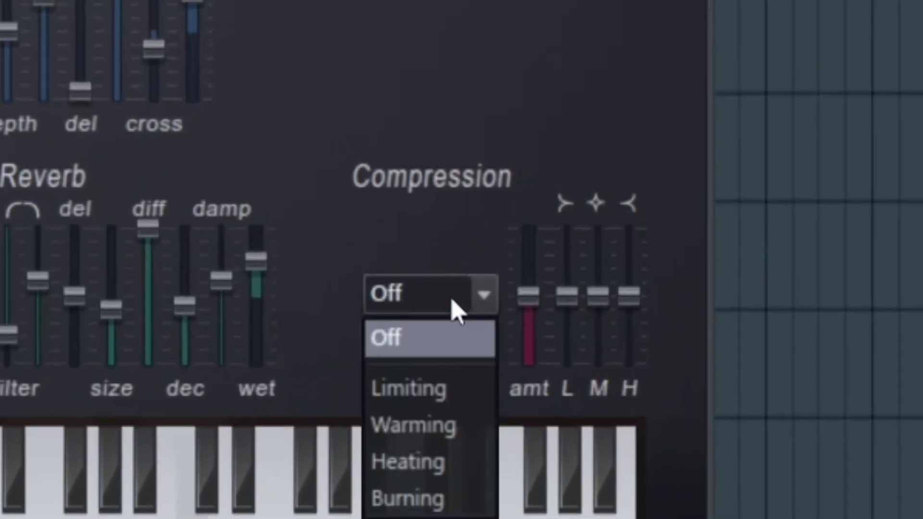
pyautogui.click(456, 455)
pyautogui.moveTo(529, 294); pyautogui.dragTo(529, 226)
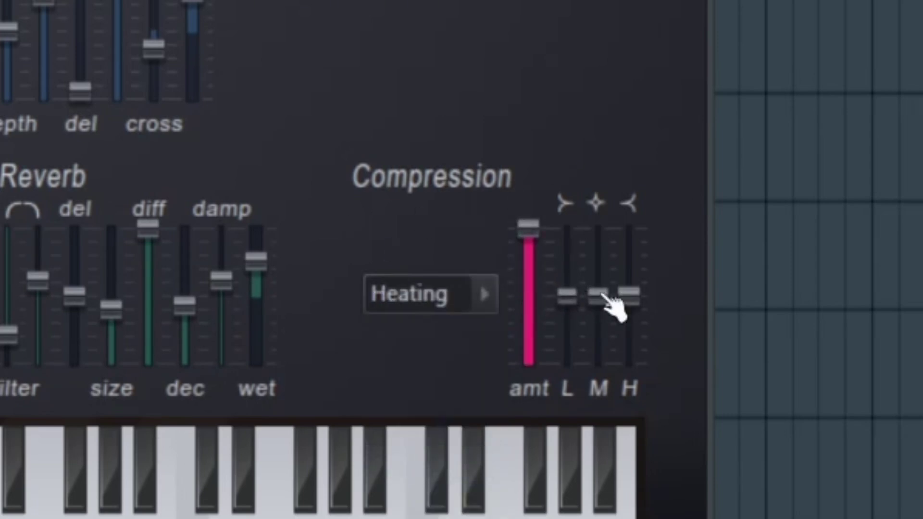
pyautogui.moveTo(598, 297); pyautogui.dragTo(598, 260)
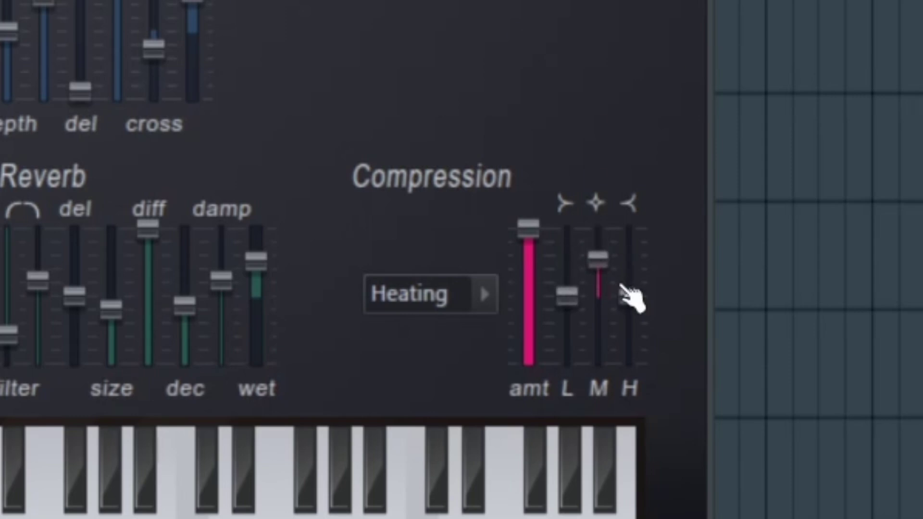
pyautogui.moveTo(567, 294); pyautogui.dragTo(567, 309)
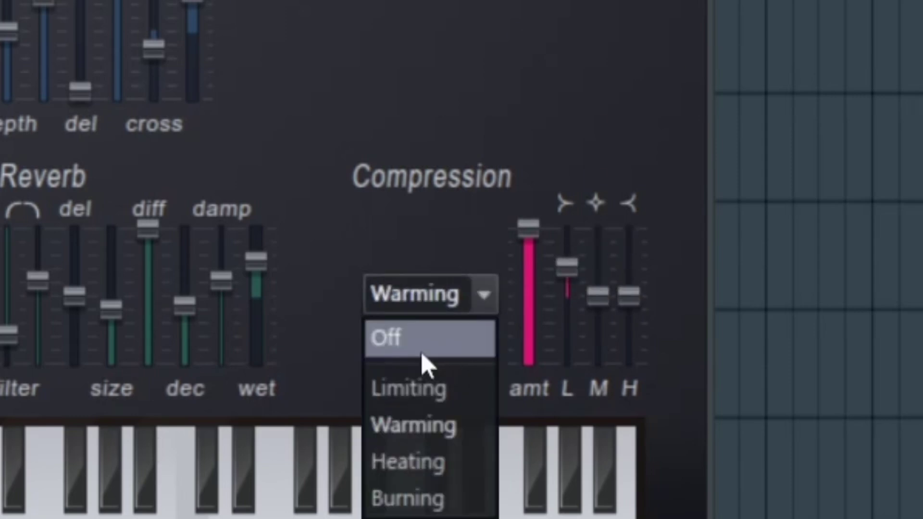
pyautogui.click(422, 347)
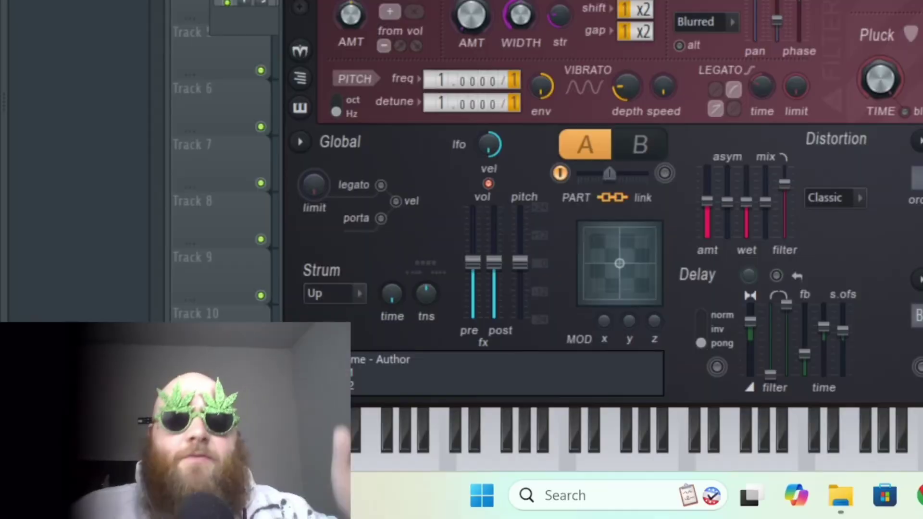